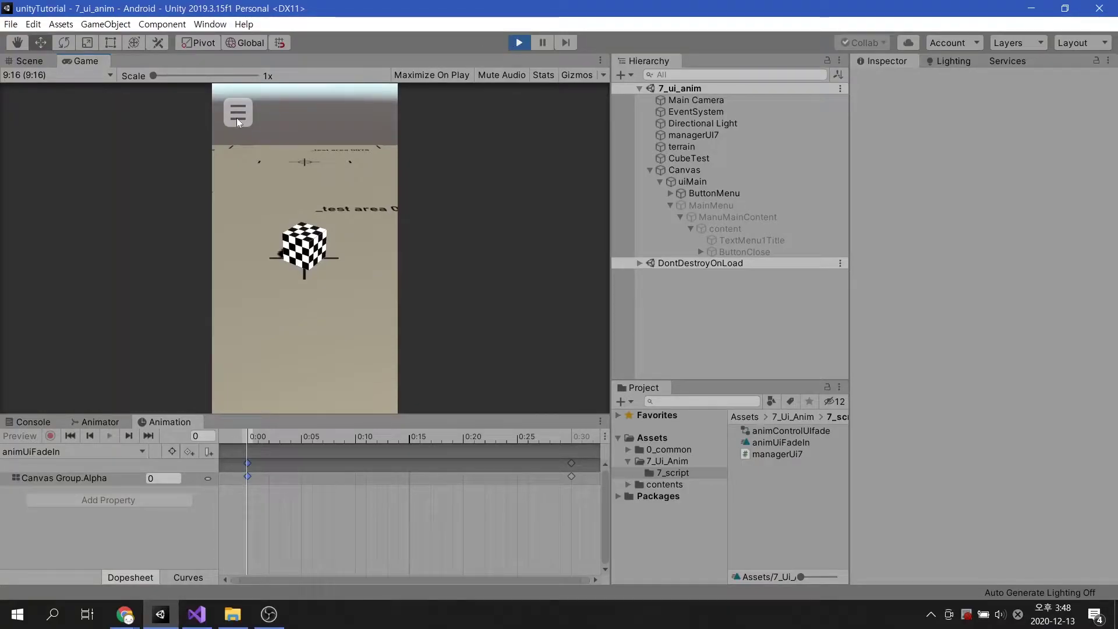
Test the running game's menu by opening and closing the Menu Main popup twice.
click(237, 115)
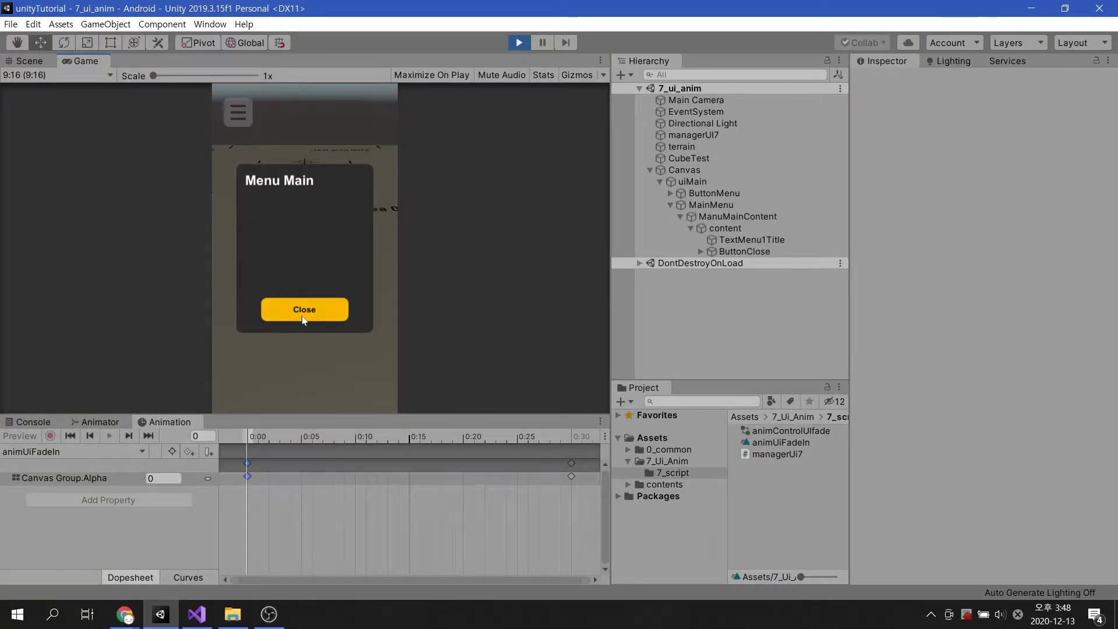
click(302, 317)
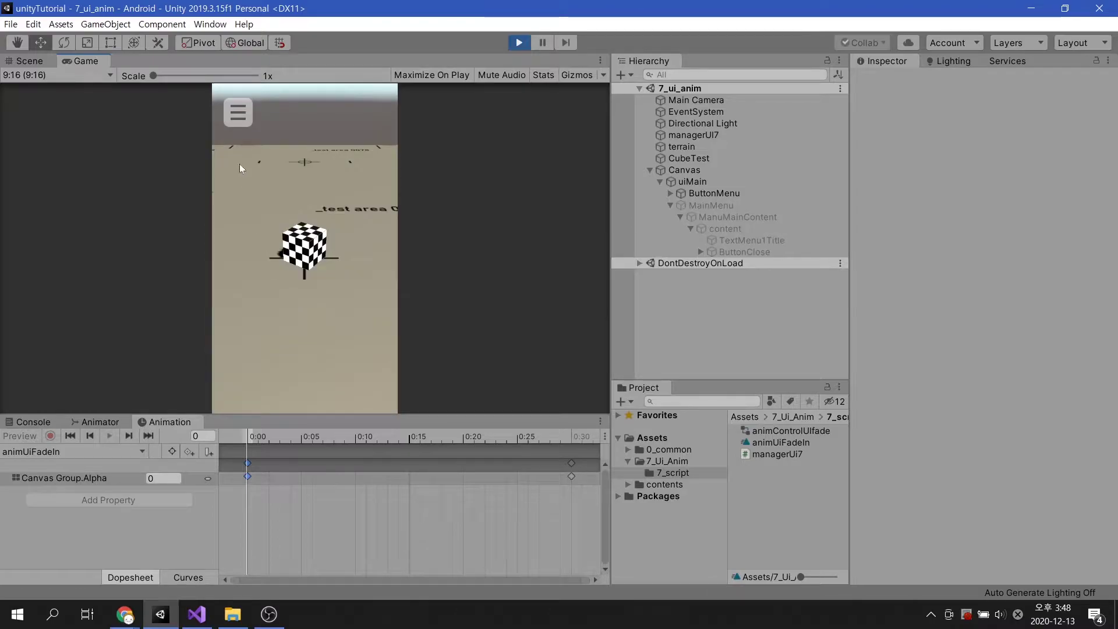
click(239, 112)
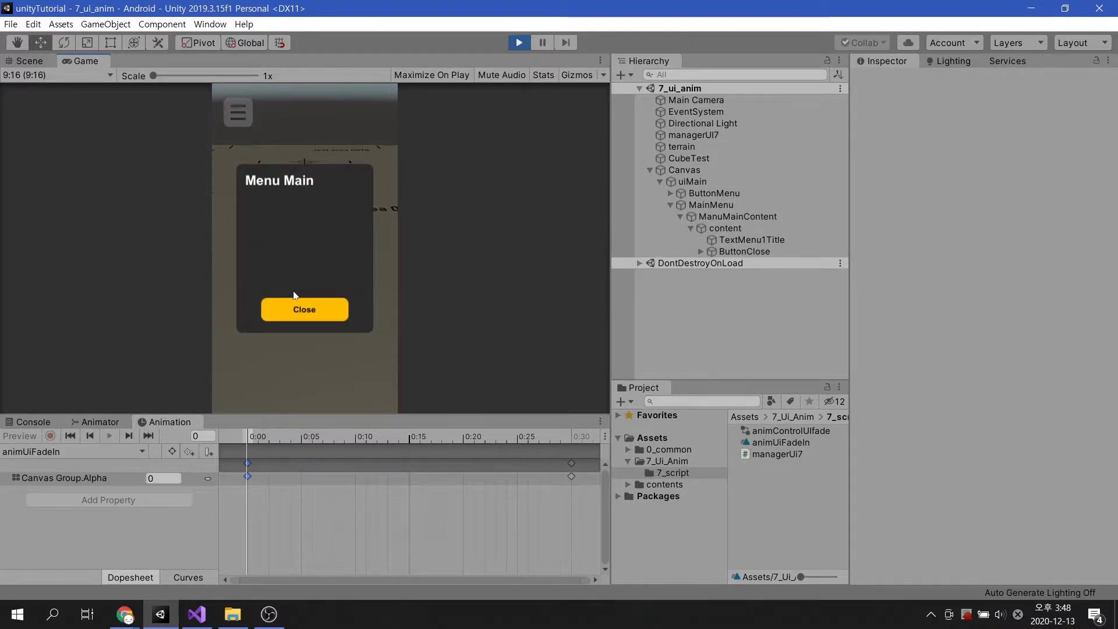
click(306, 314)
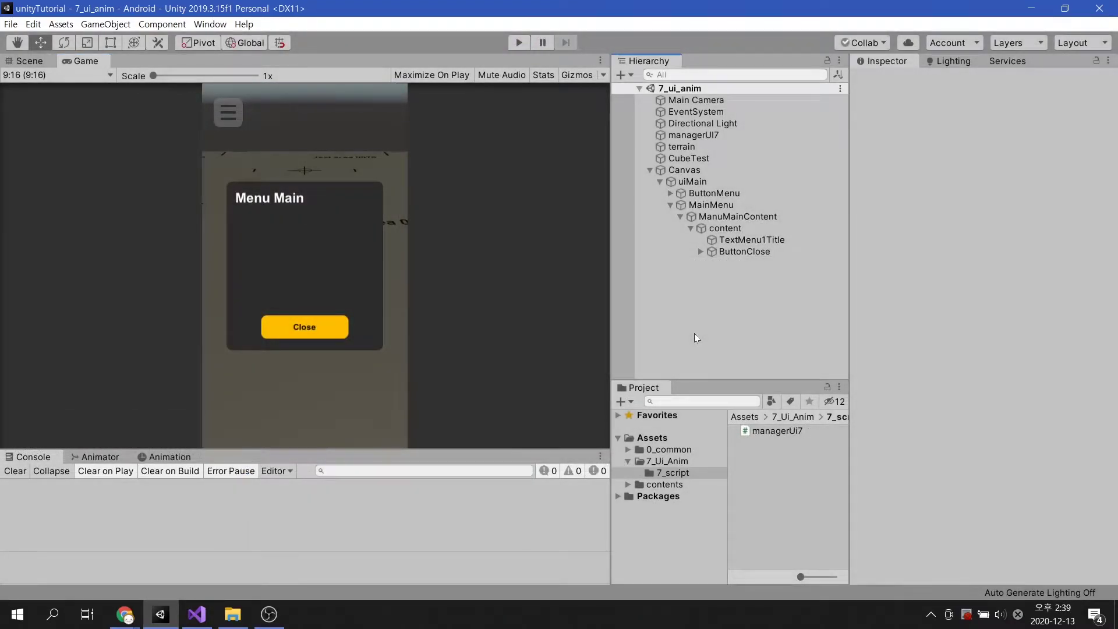
In the Scene view, inspect ButtonMenu's On Click event and the managerUi7 function assigned to it.
click(33, 60)
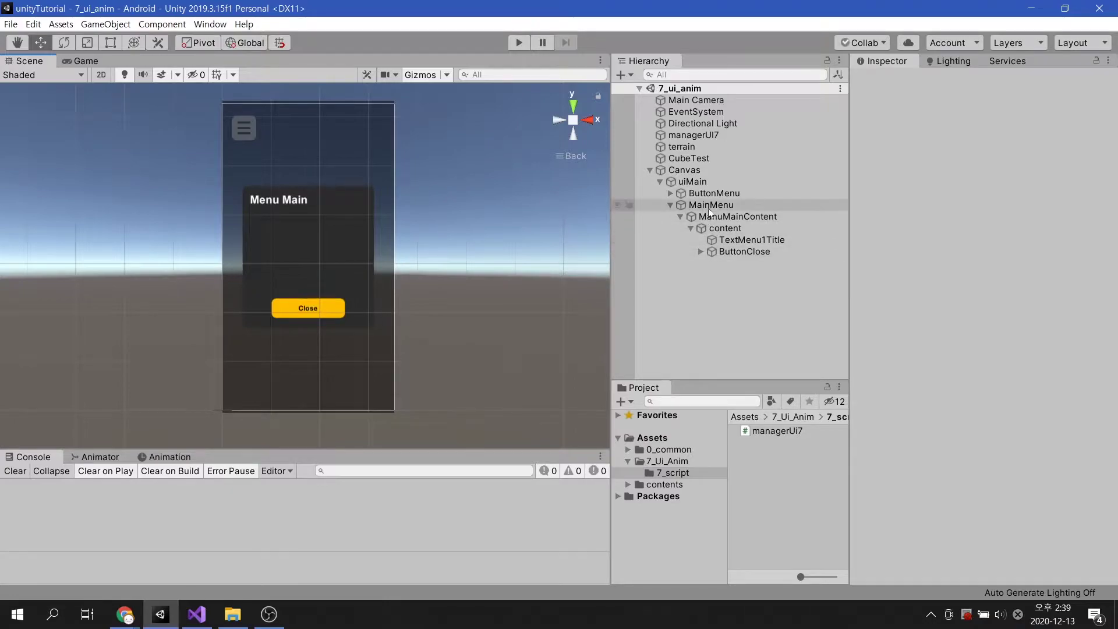
click(739, 193)
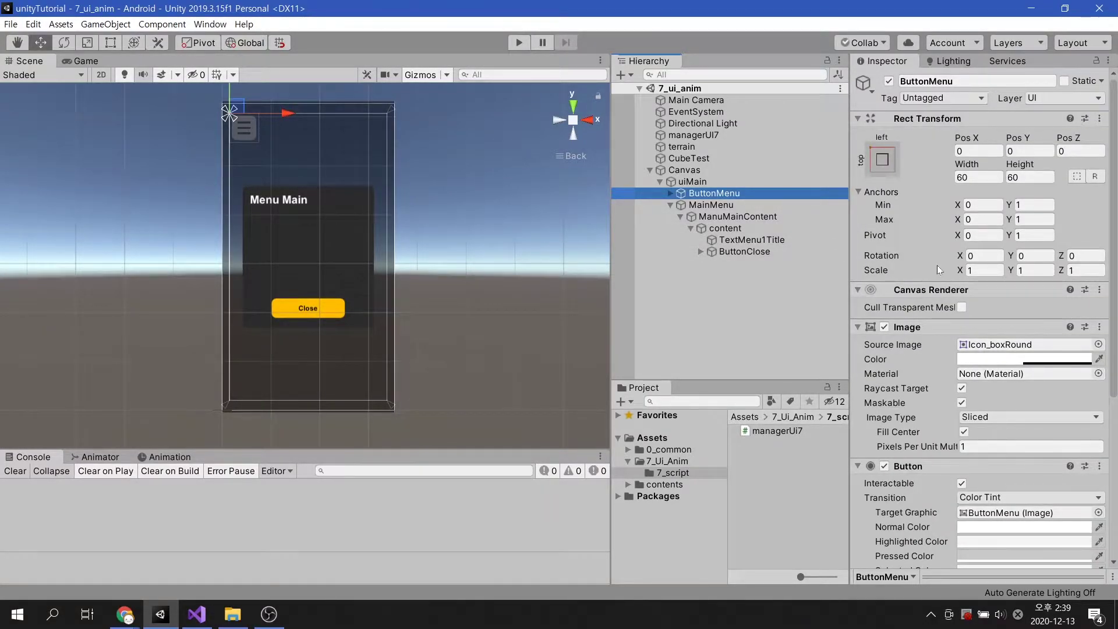
scroll(938, 265, down, 5)
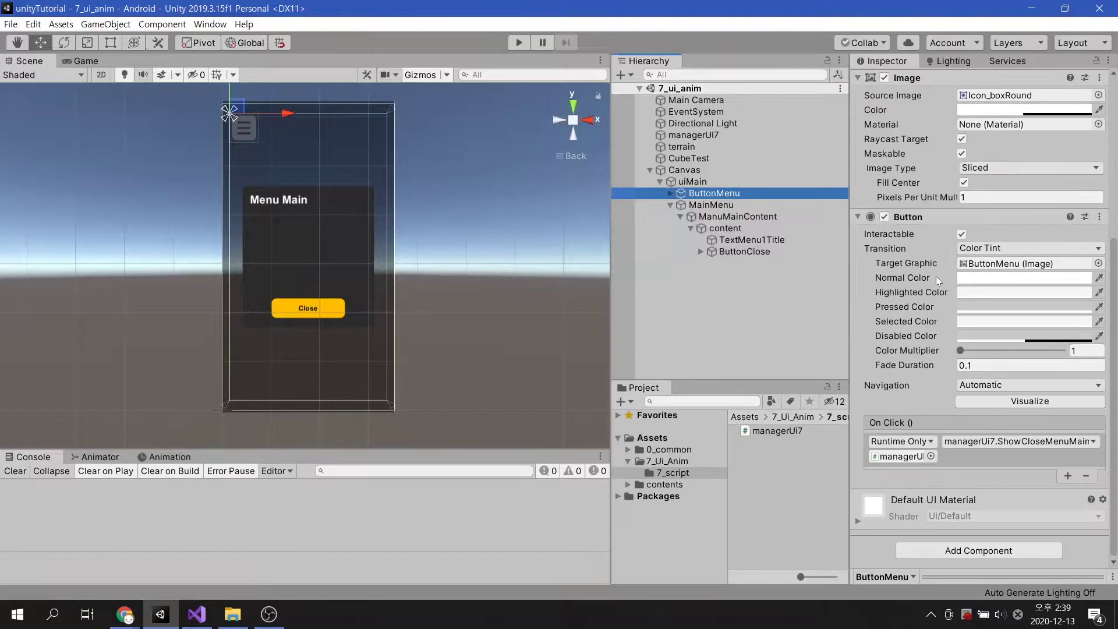
click(903, 458)
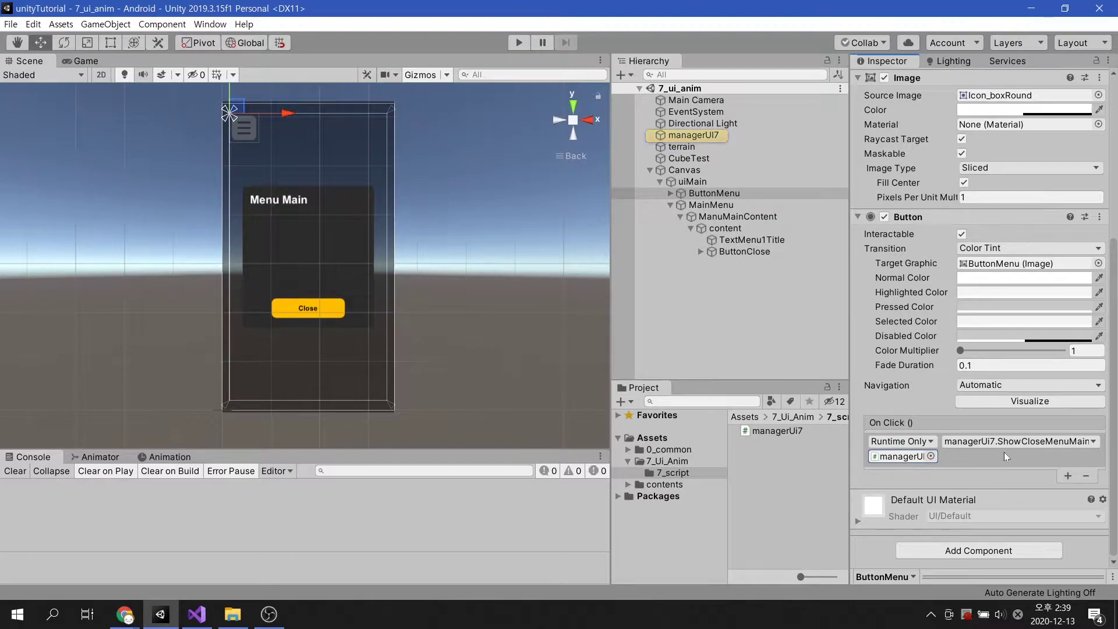
click(1017, 442)
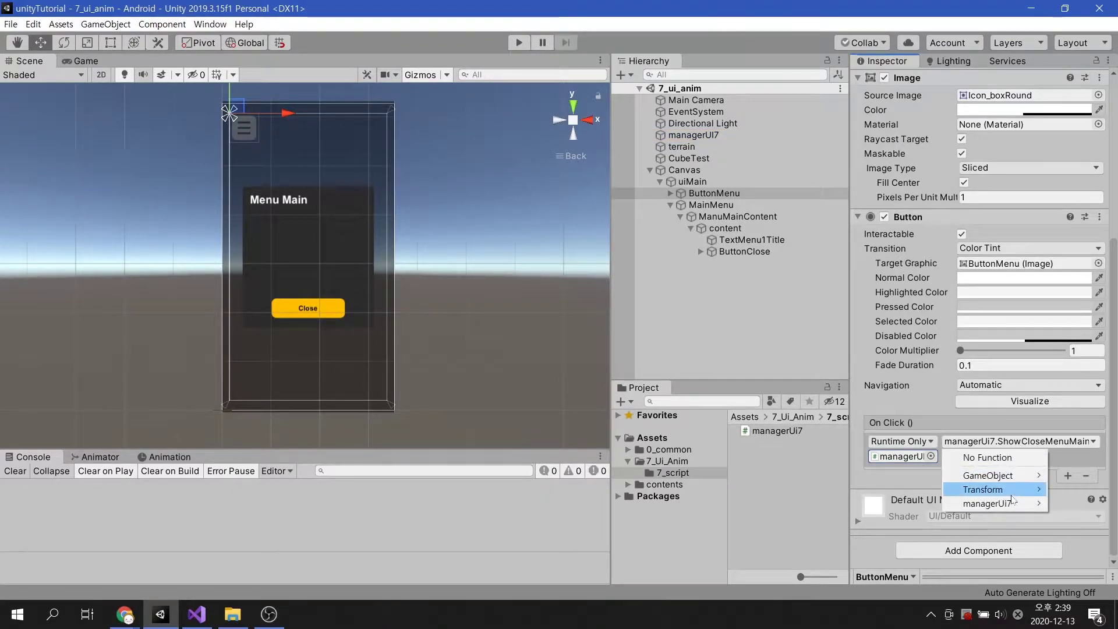
mouse_move(1014, 503)
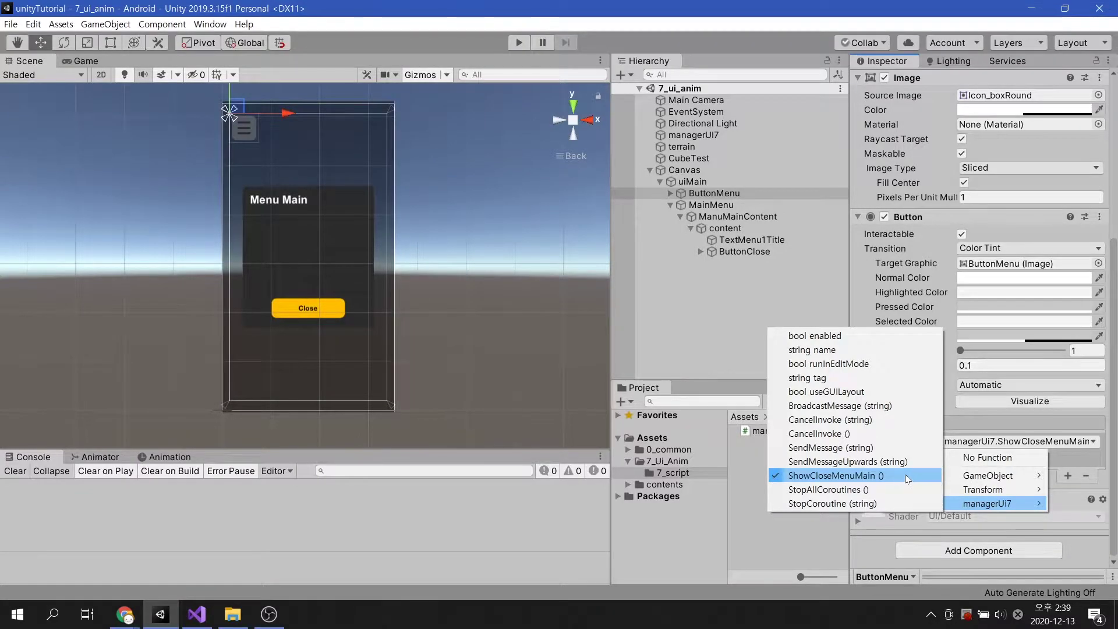
click(698, 359)
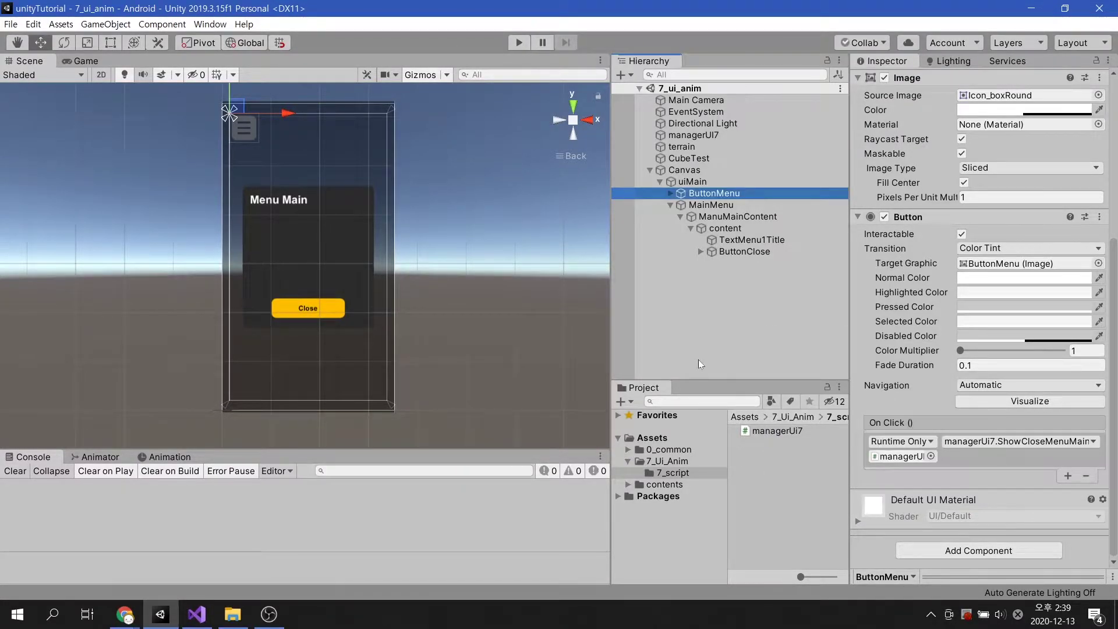
Check managerUI7's Ui Obj Menu Main reference, and inspect MainMenu, ManuMainContent, content and TextMenu1Title.
click(713, 136)
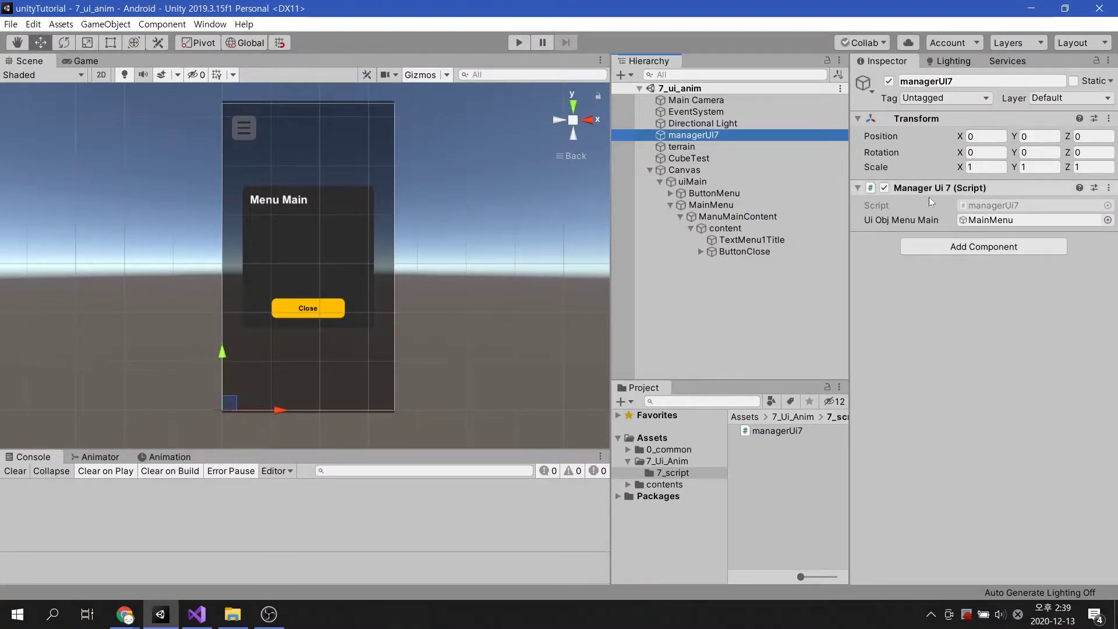
click(1017, 221)
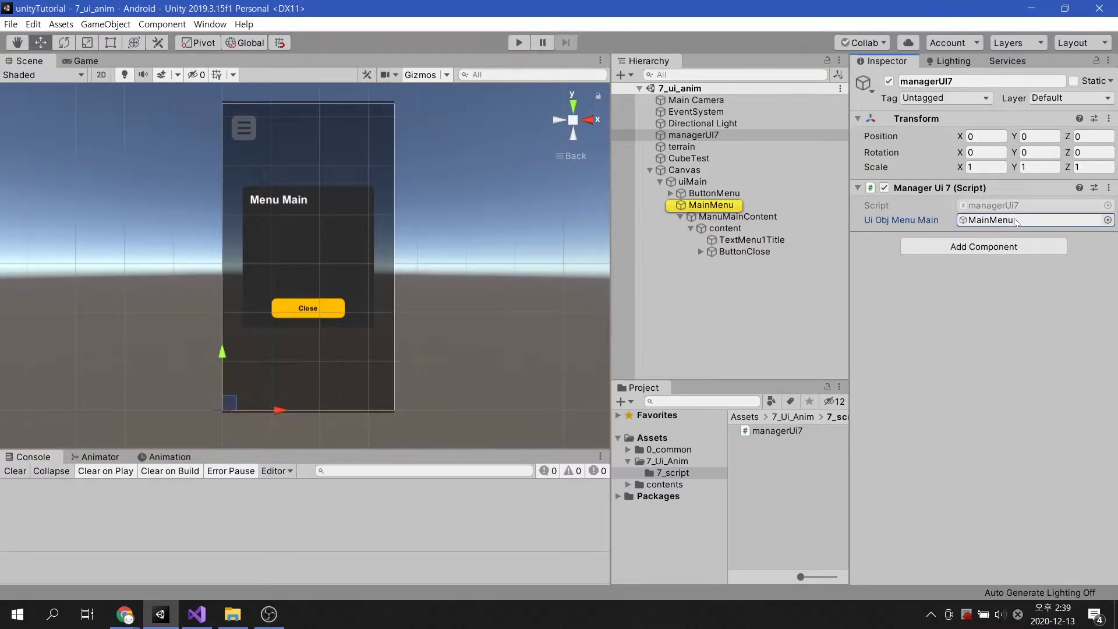
click(737, 208)
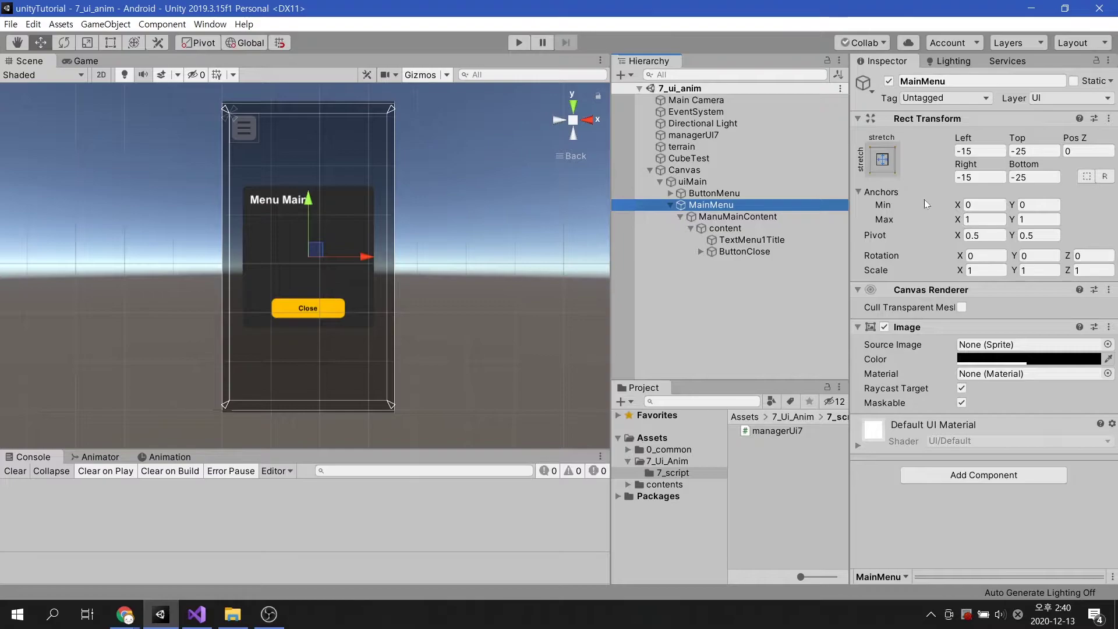
click(734, 216)
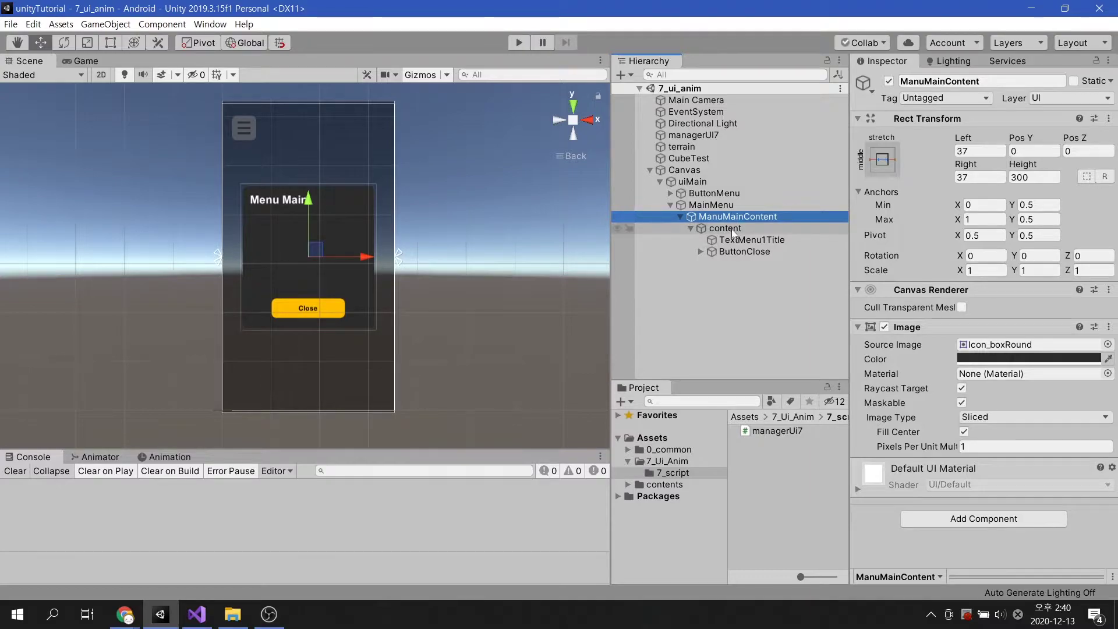
click(733, 229)
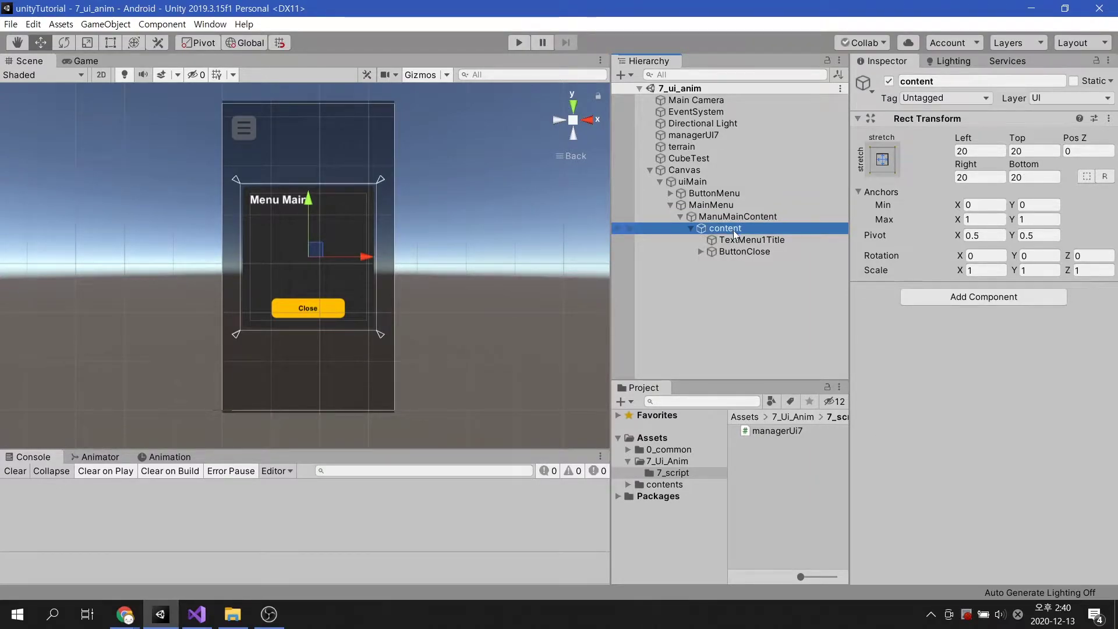
click(764, 241)
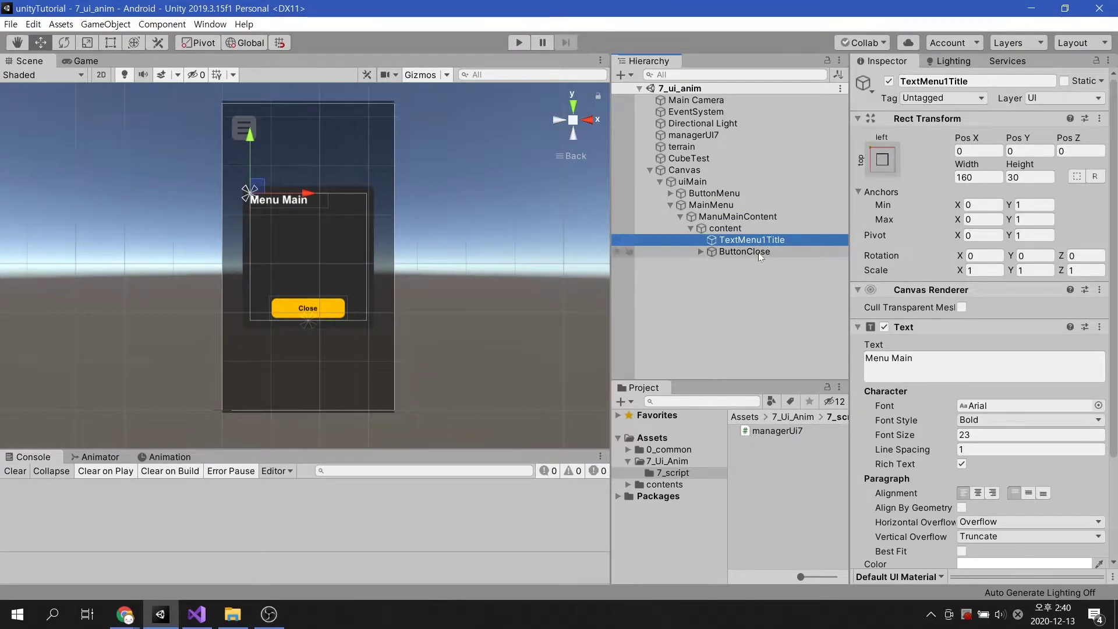
Inspect ButtonClose's On Click event, including its target object and assigned managerUi7 function.
click(758, 252)
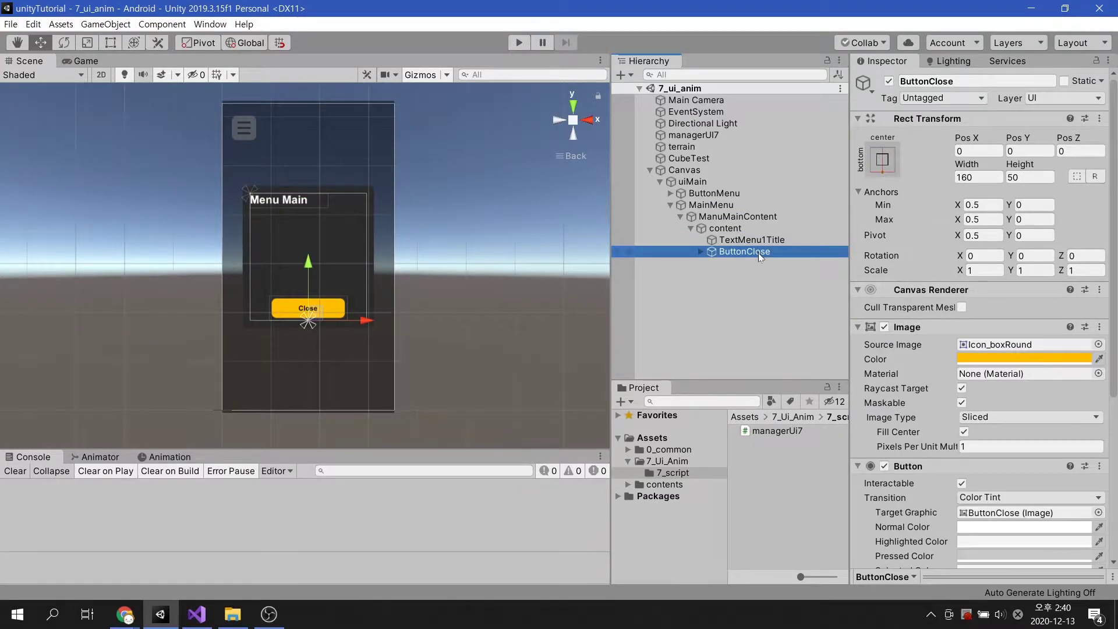
scroll(864, 360, down, 5)
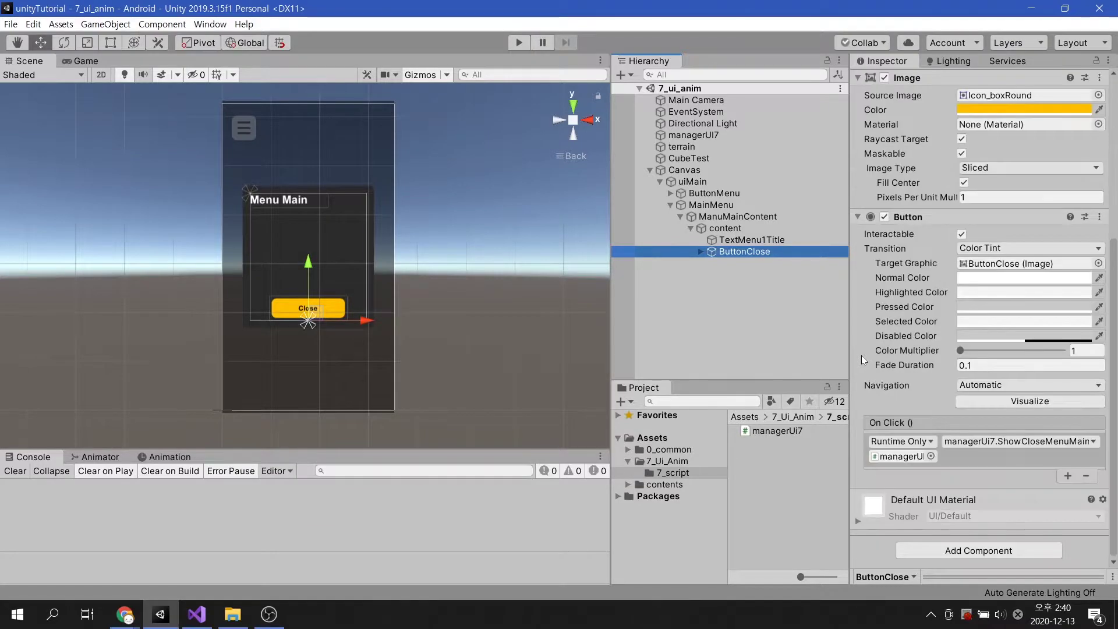
click(903, 457)
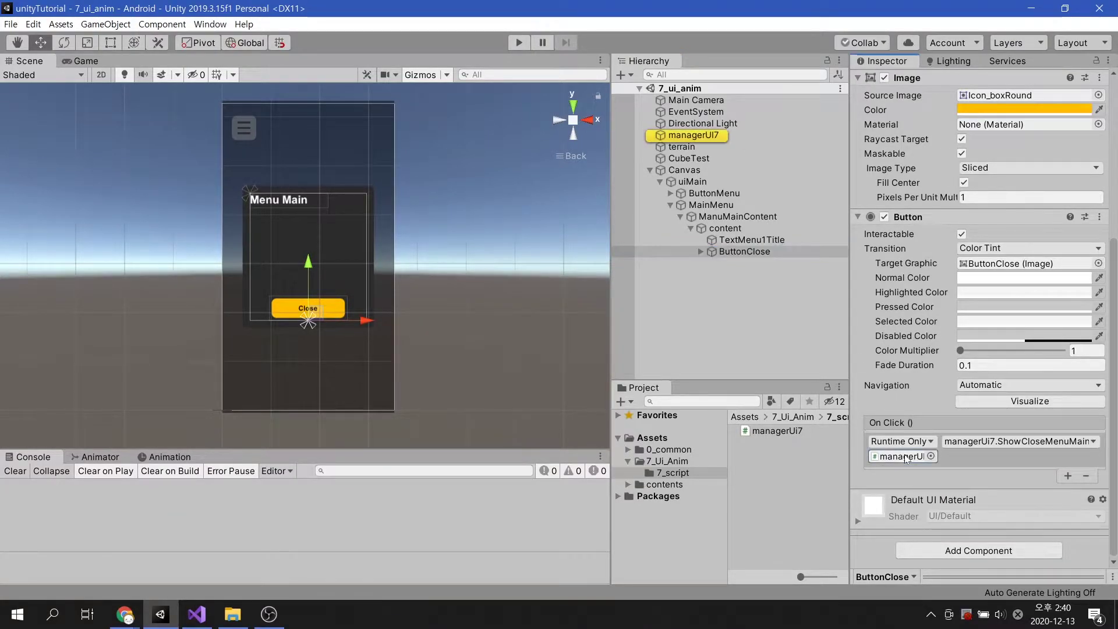
click(998, 443)
mouse_move(991, 503)
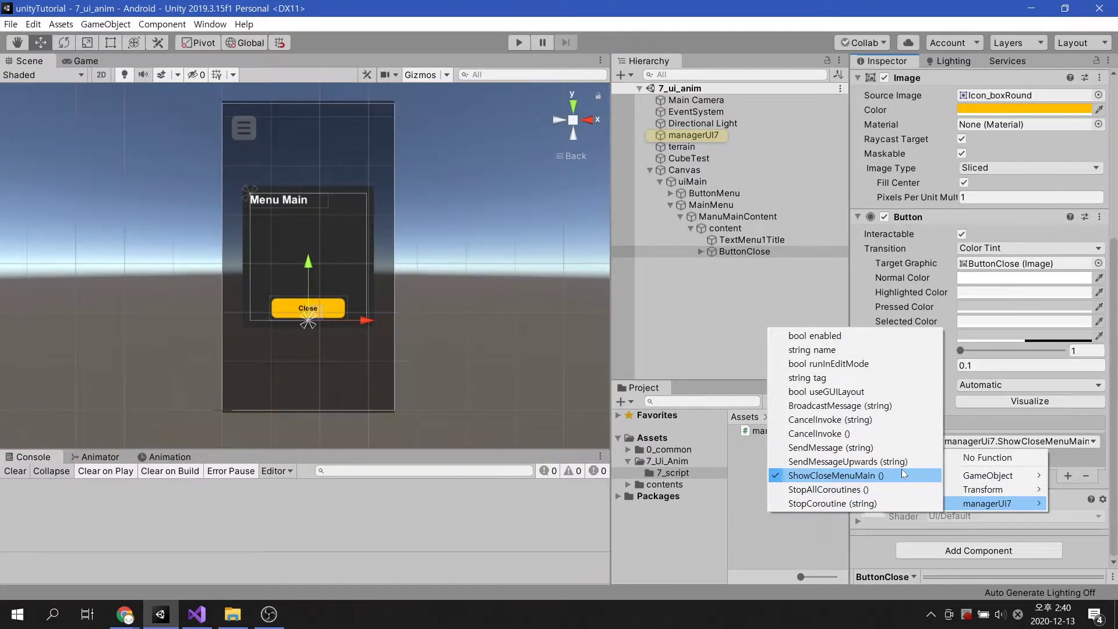
click(697, 328)
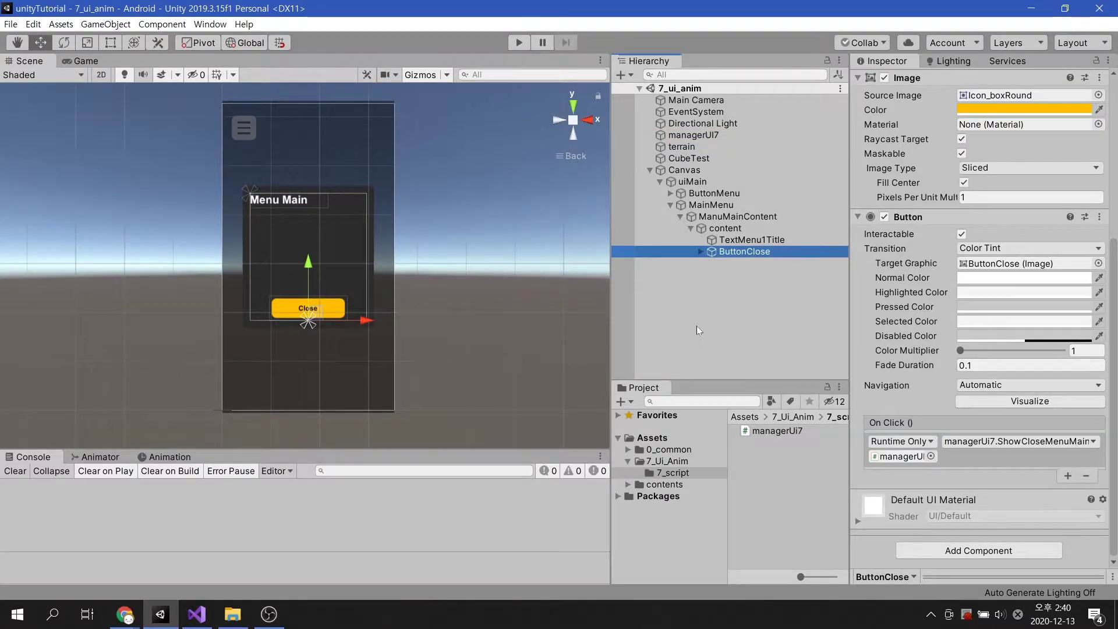
Locate the script attached to the managerUI7 object and switch to its code in Visual Studio.
click(708, 136)
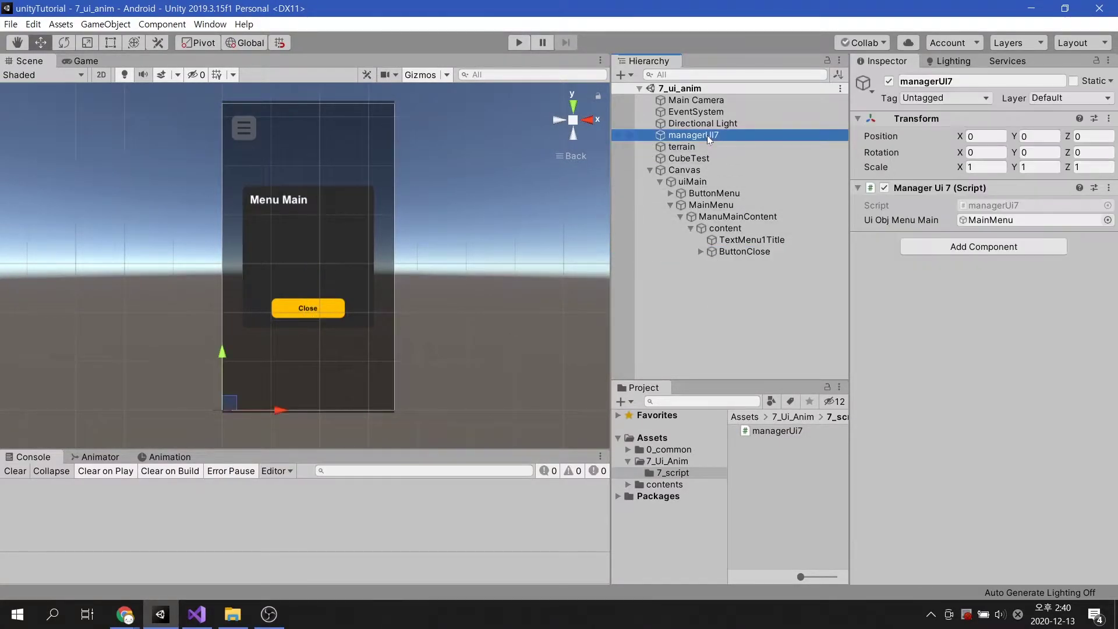
click(989, 205)
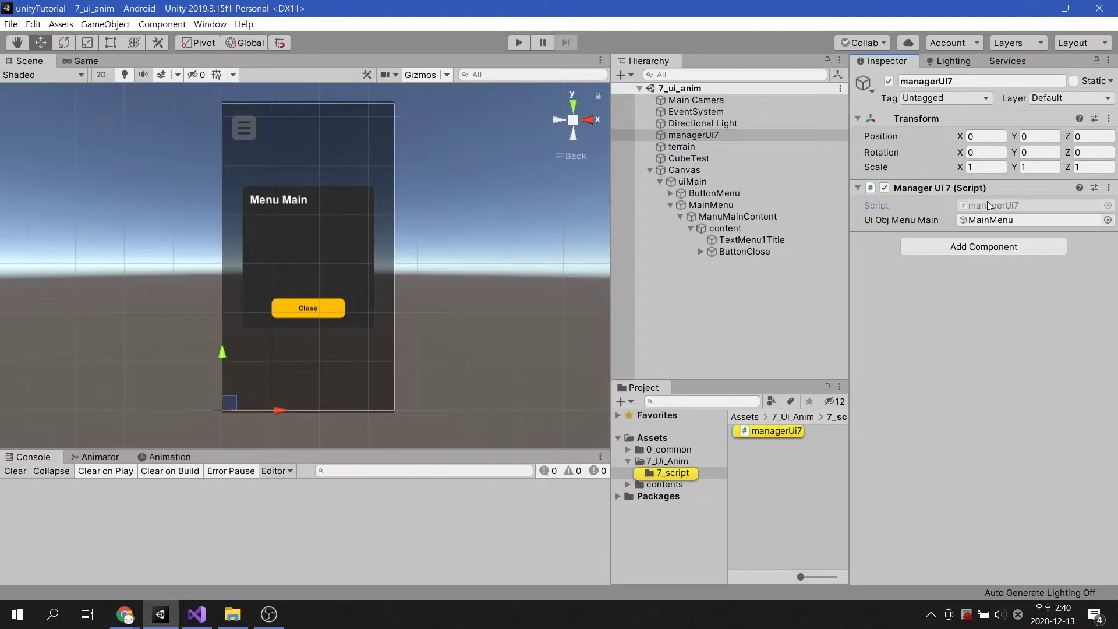
click(197, 615)
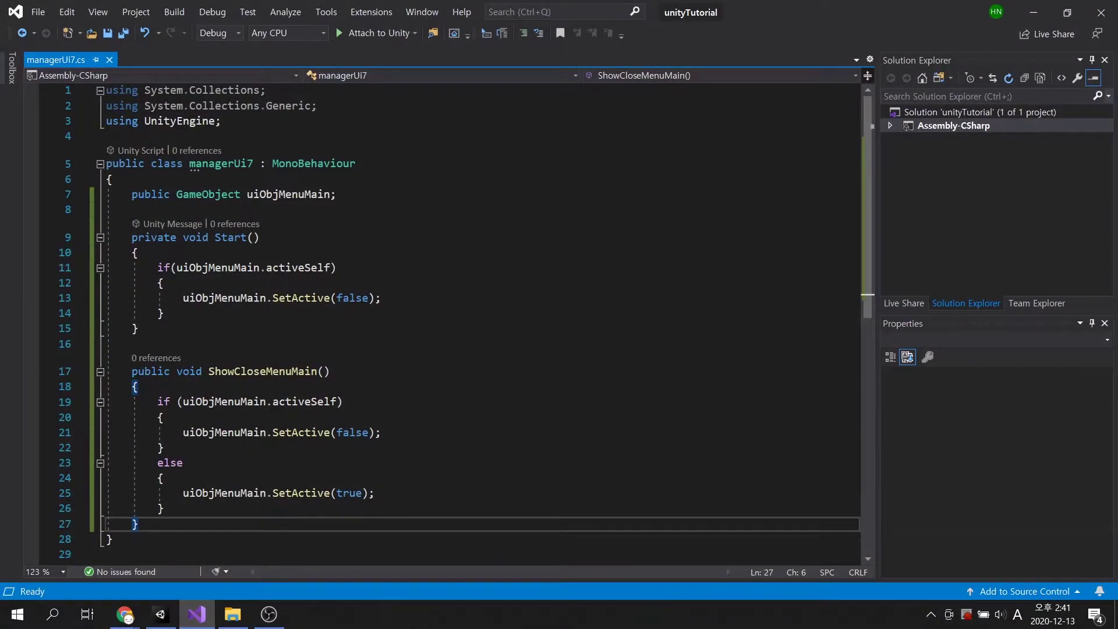
Review the uiObjMenuMain variable and the Start method's activeSelf check and SetActive call in managerUi7.cs.
click(321, 194)
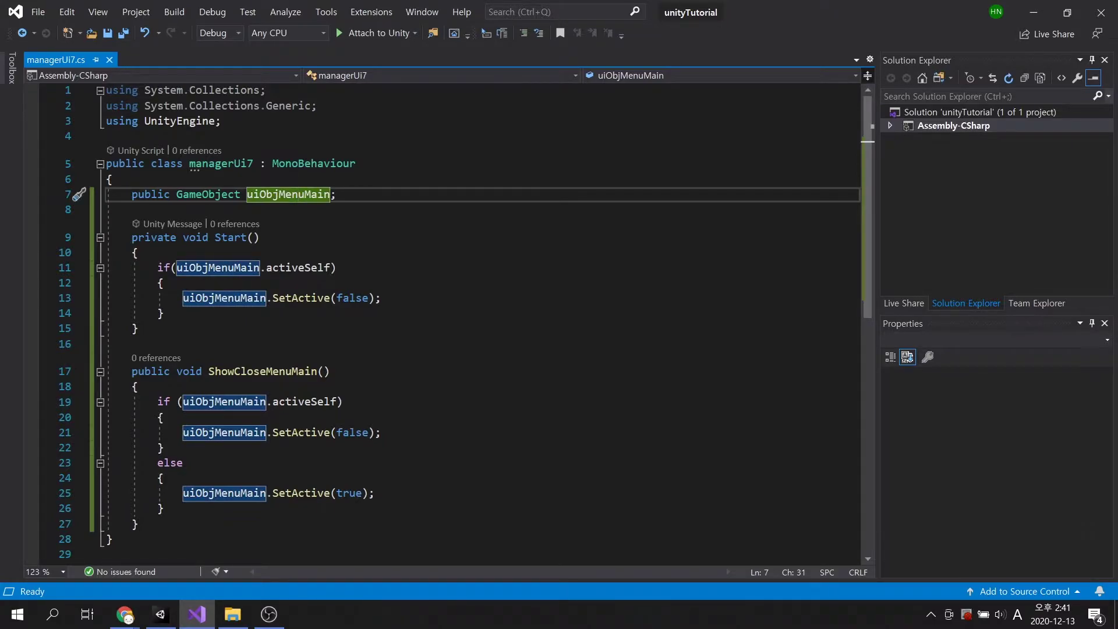
click(233, 237)
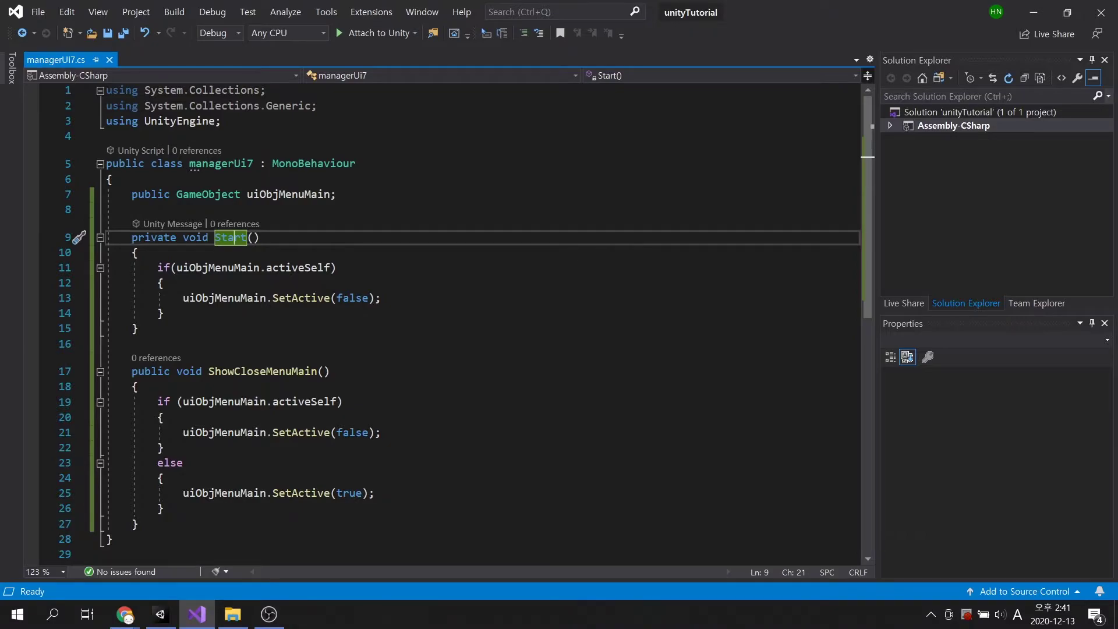
click(304, 267)
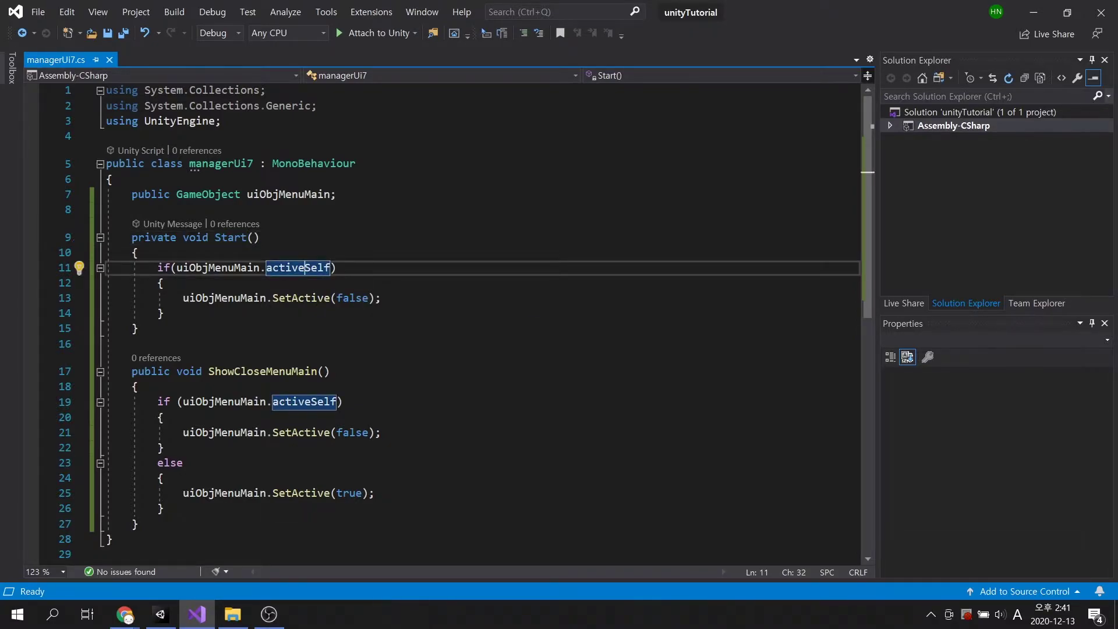
click(356, 298)
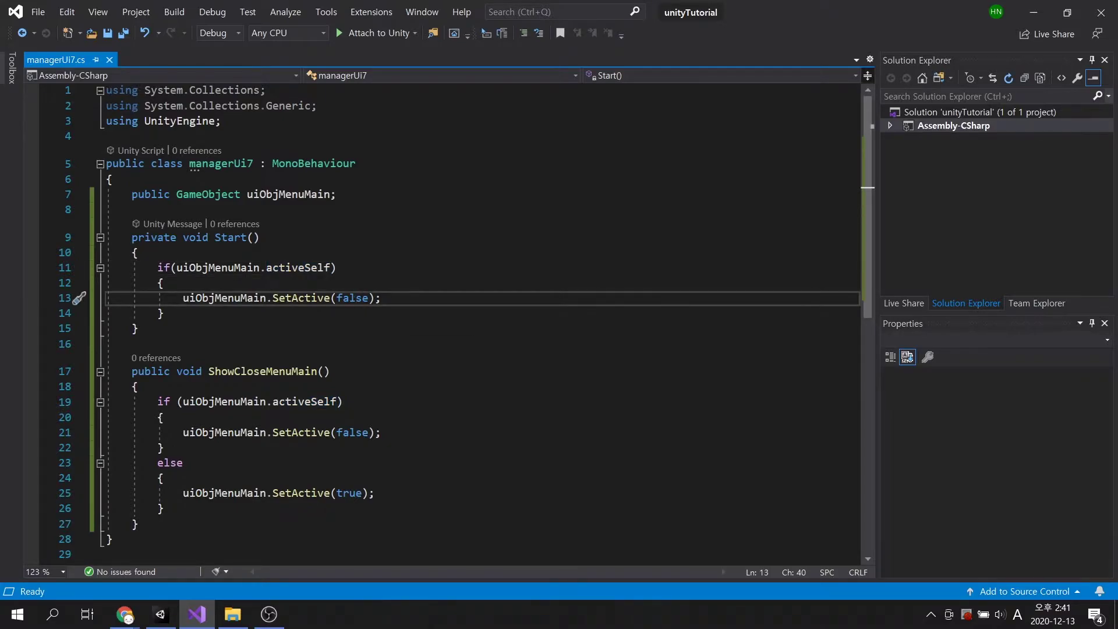
Review the ShowCloseMenuMain method, covering its activeSelf condition and the SetActive calls in both branches.
scroll(466, 322, down, 3)
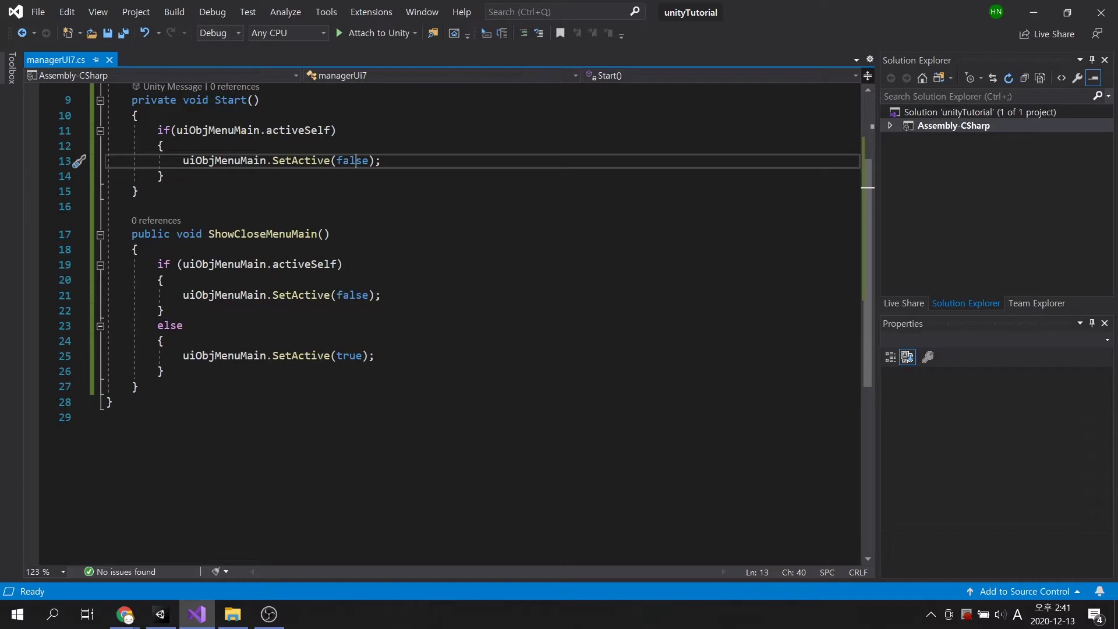
click(292, 234)
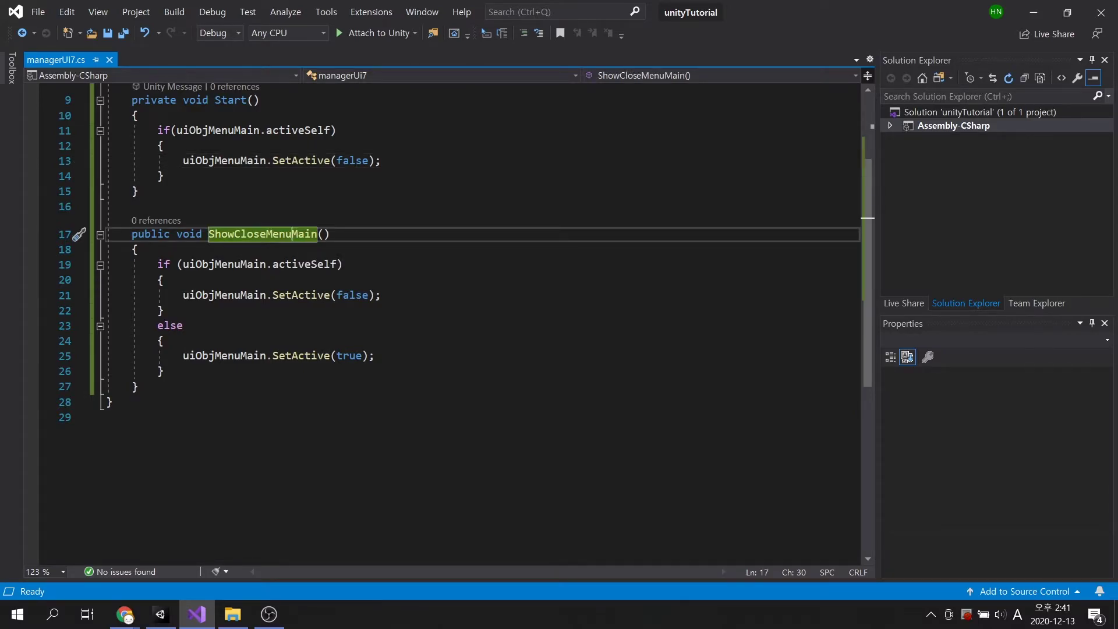
click(299, 264)
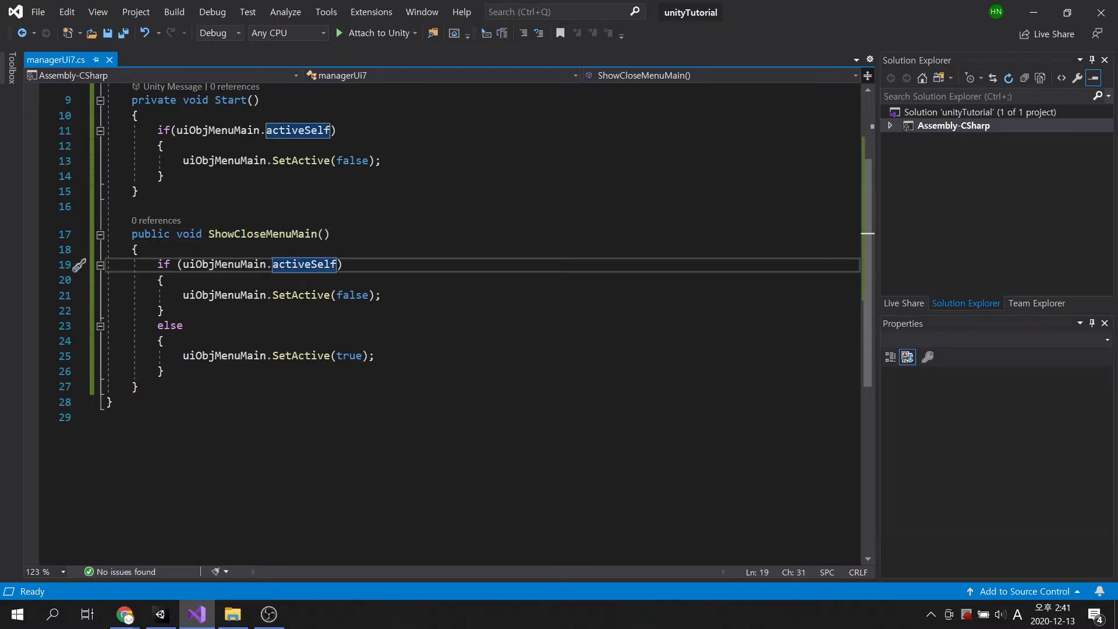
click(350, 295)
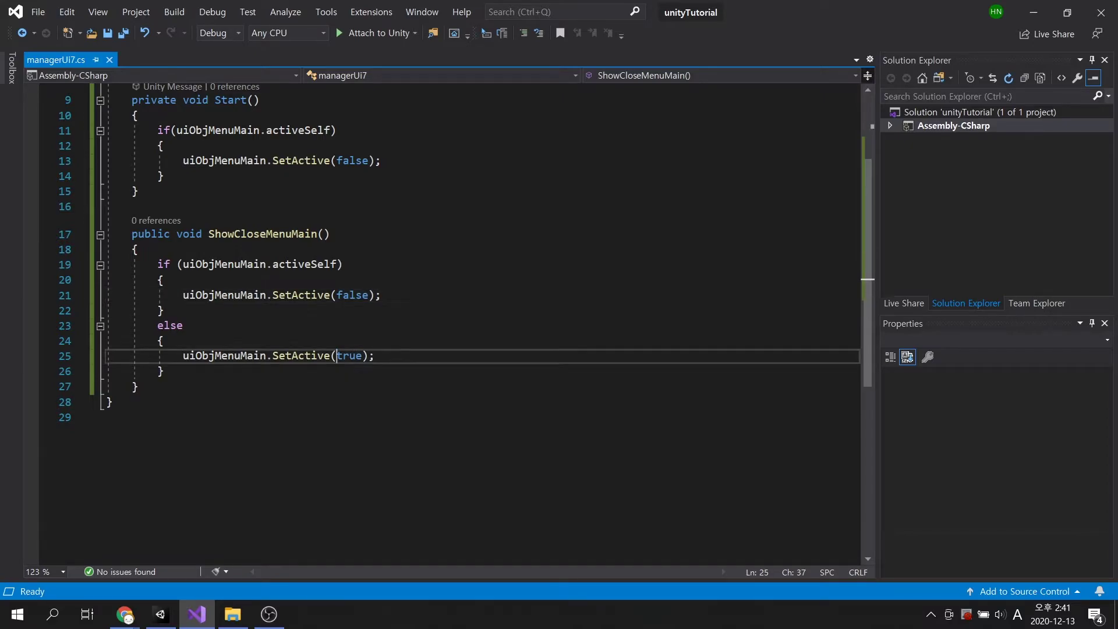
double_click(349, 355)
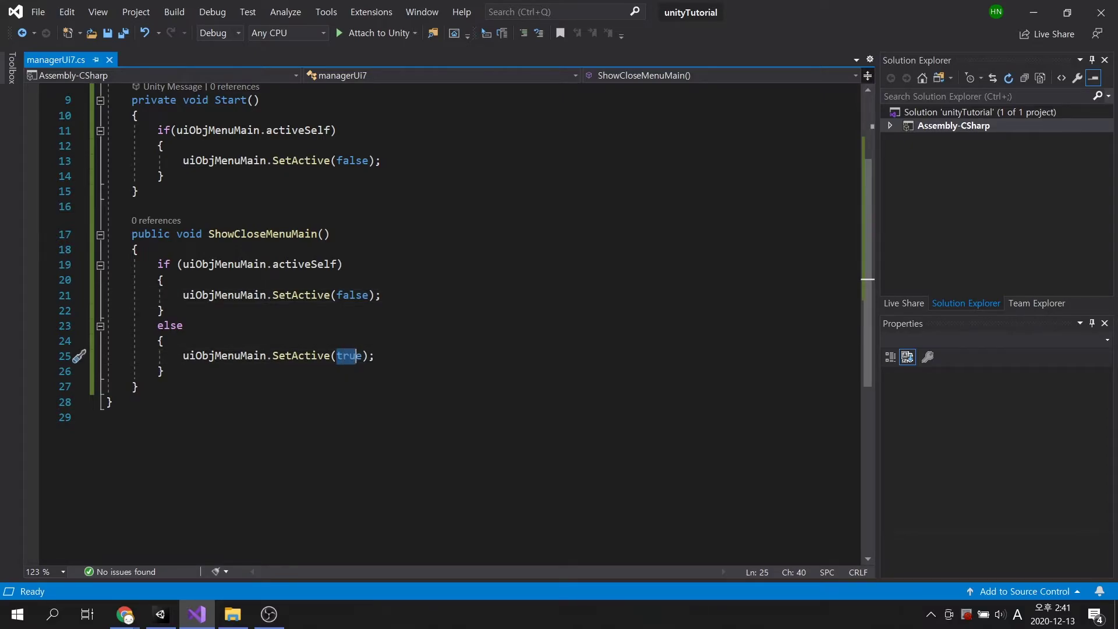
click(138, 387)
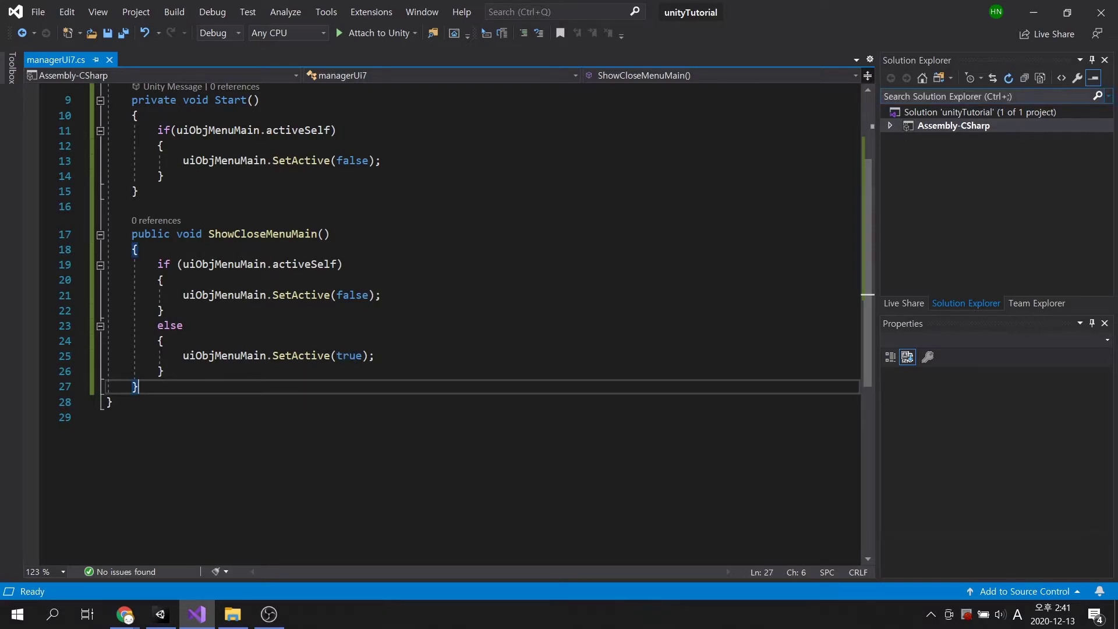
Return to Unity and run the scene in the Game view, opening and closing the Menu Main popup twice to test it.
click(1042, 13)
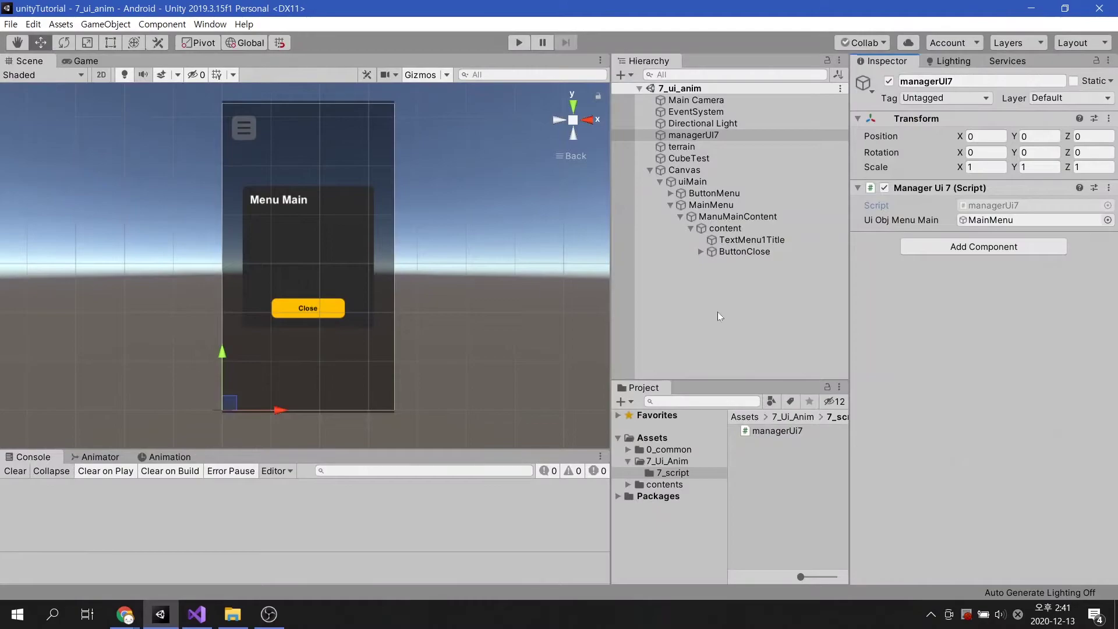
click(99, 61)
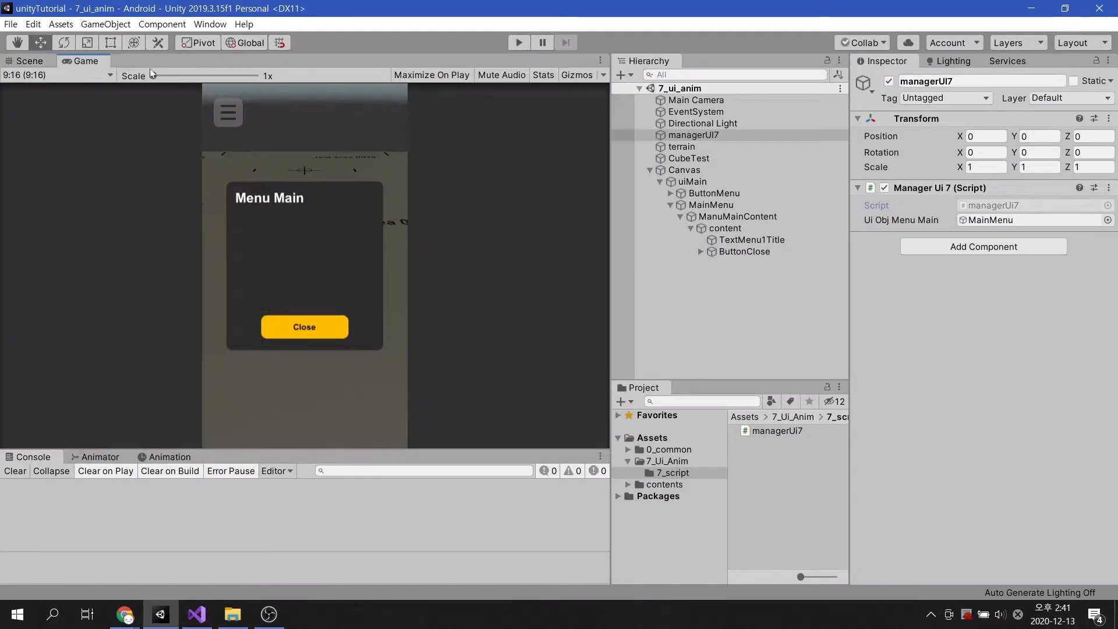
click(521, 42)
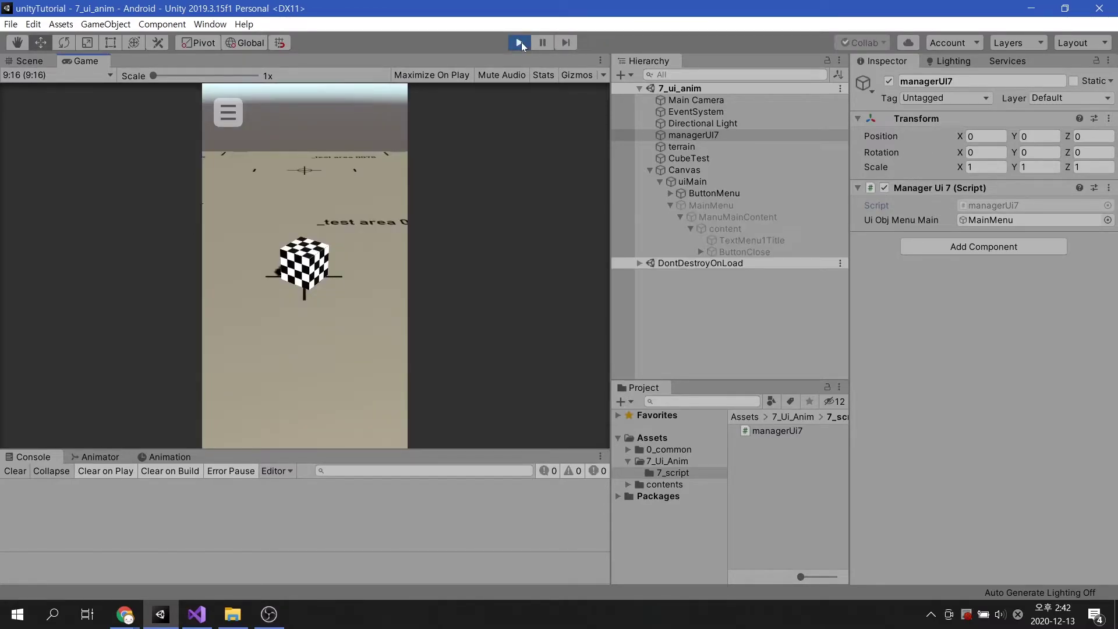
click(229, 112)
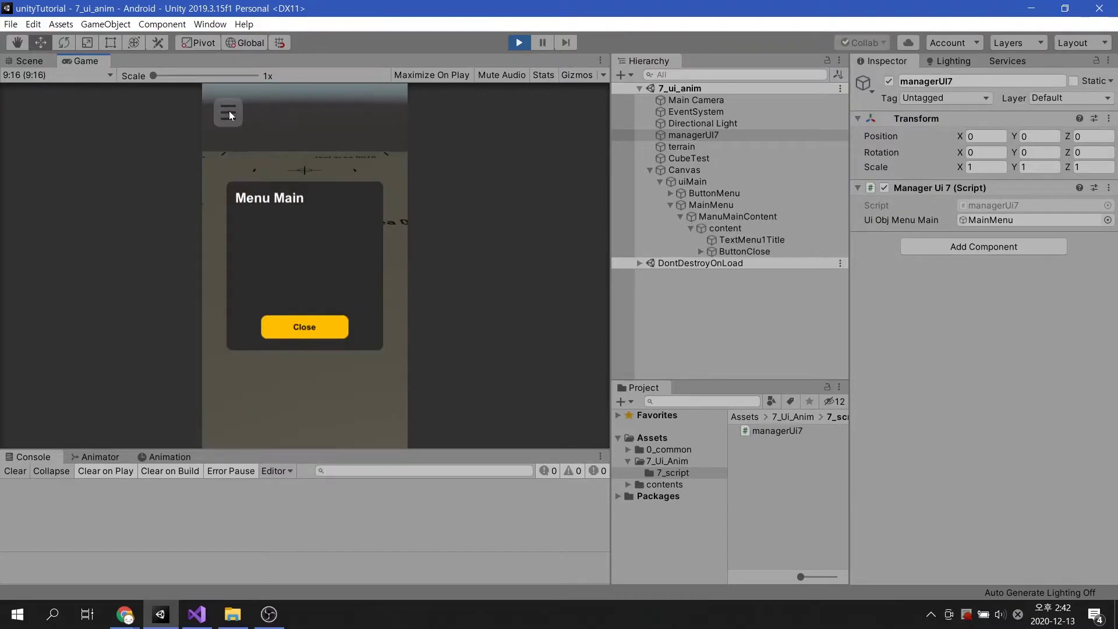
click(342, 332)
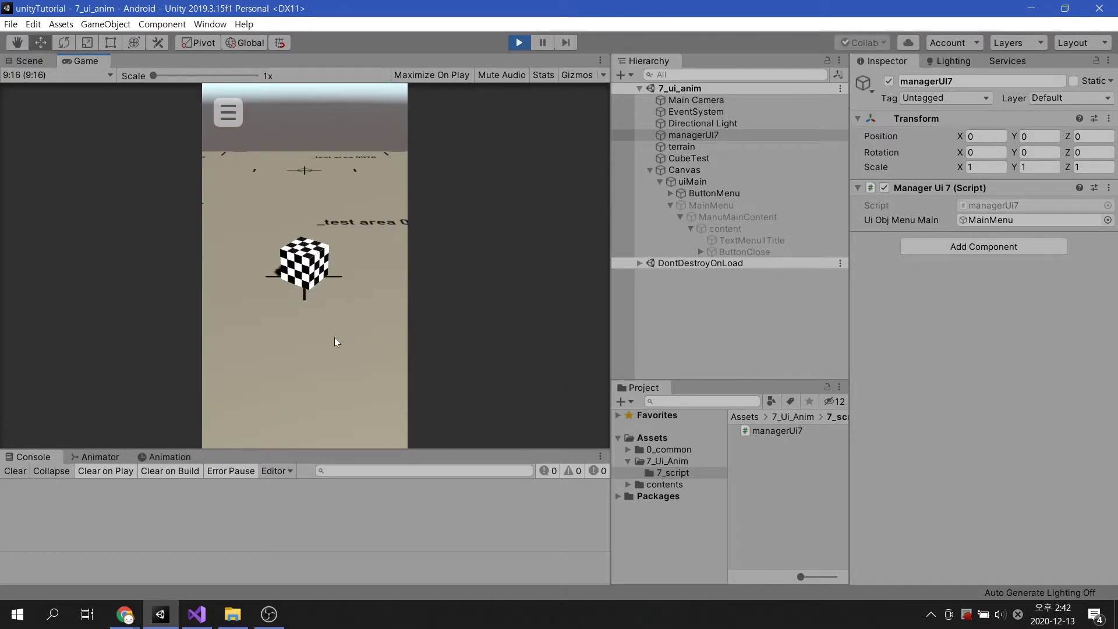
click(226, 120)
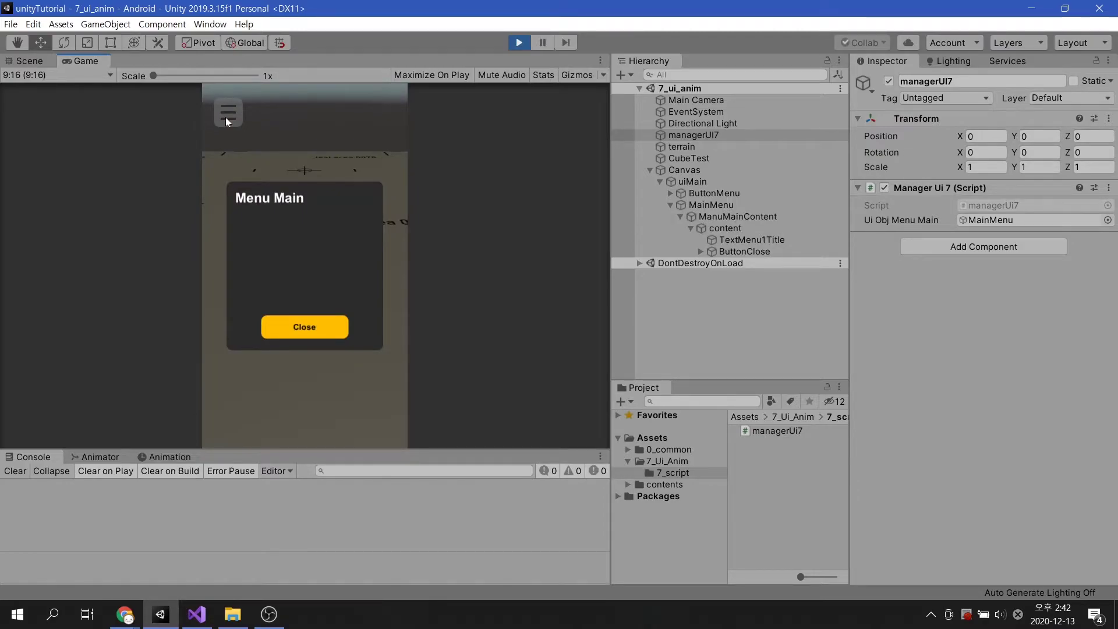
click(340, 331)
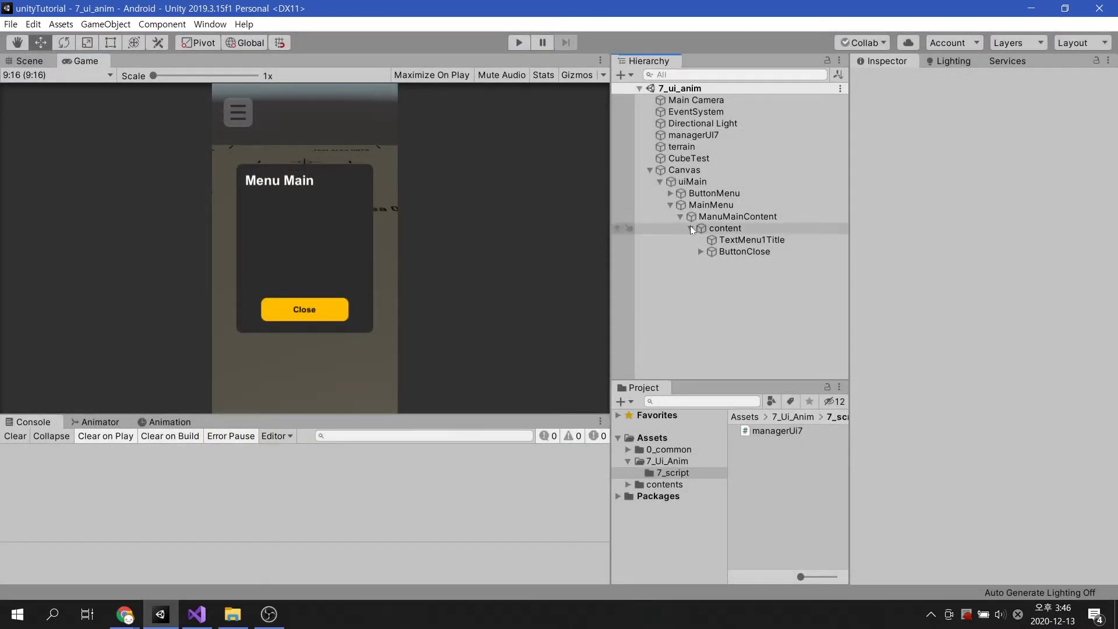
Add a Canvas Group component to the MainMenu object and check its Alpha setting.
click(701, 204)
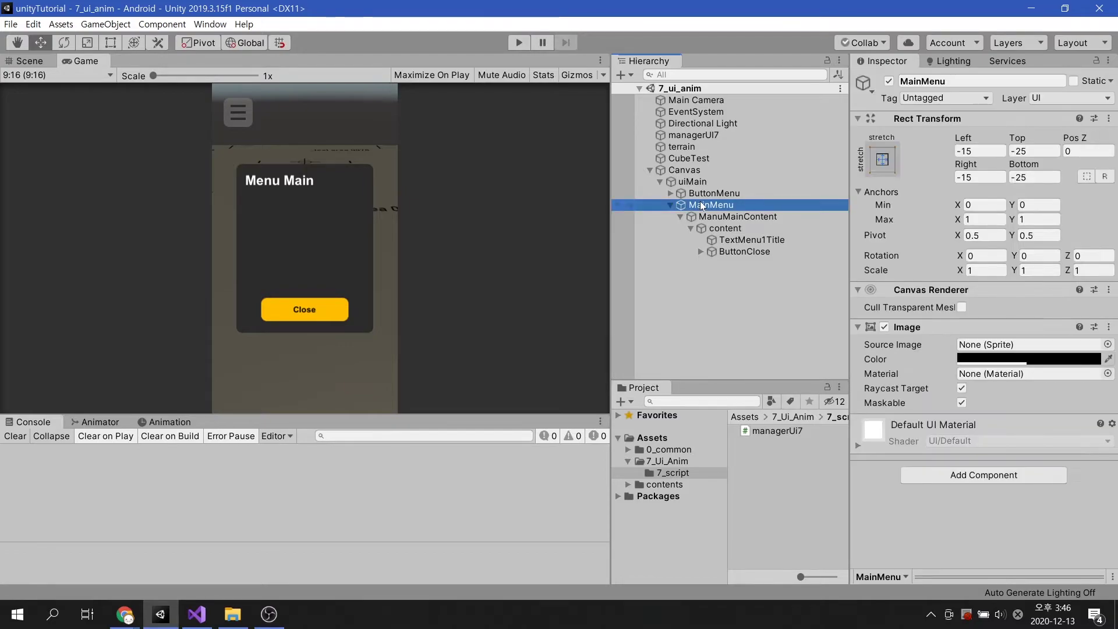
click(931, 475)
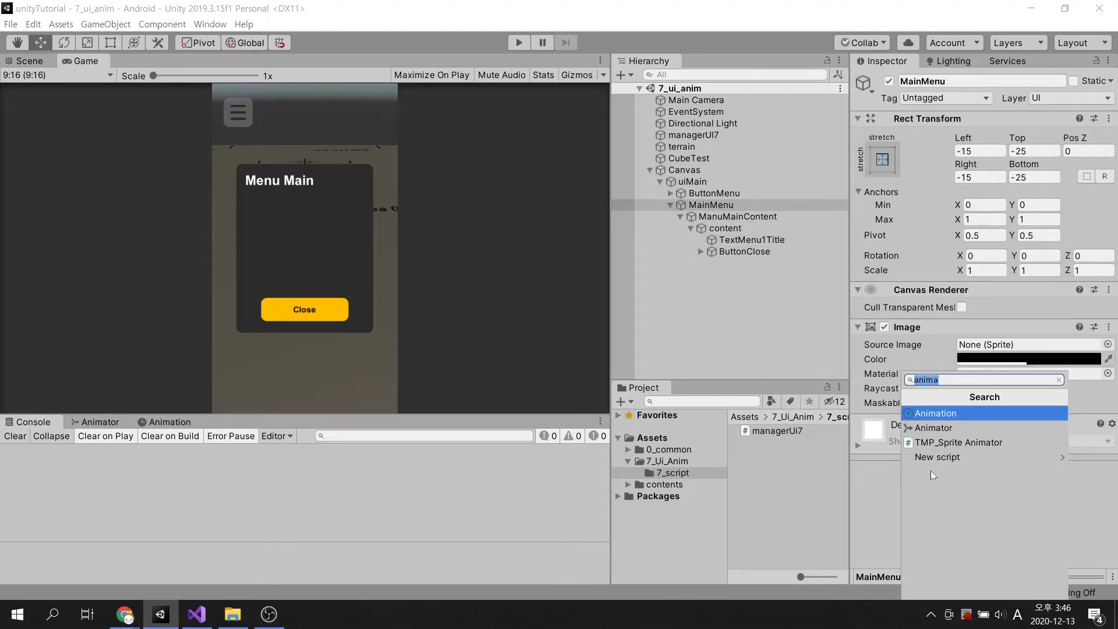
text(group)
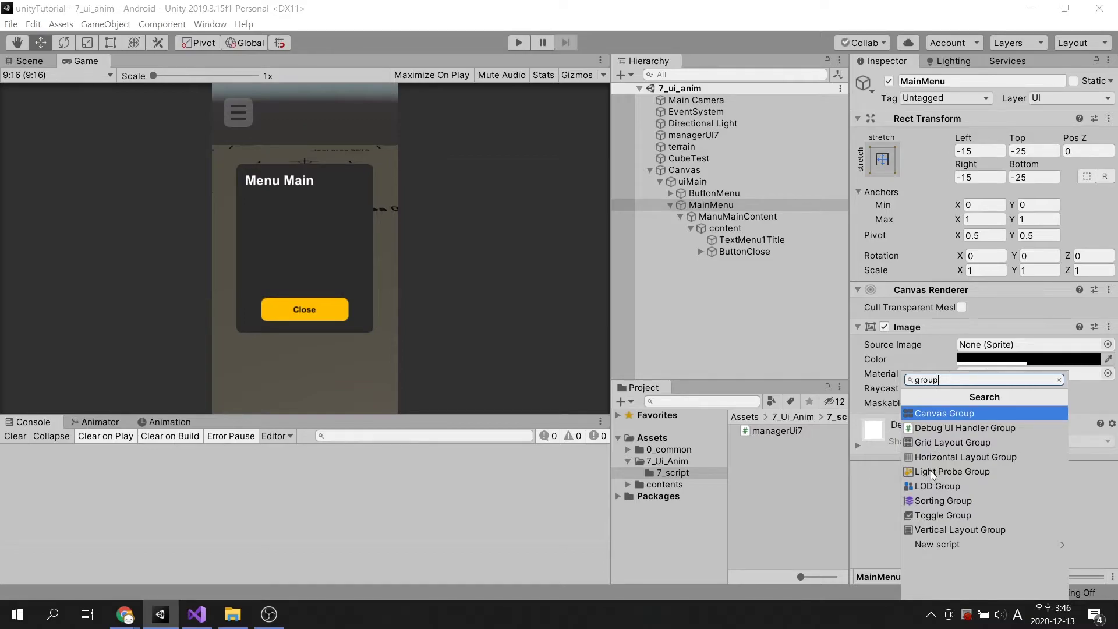
click(992, 413)
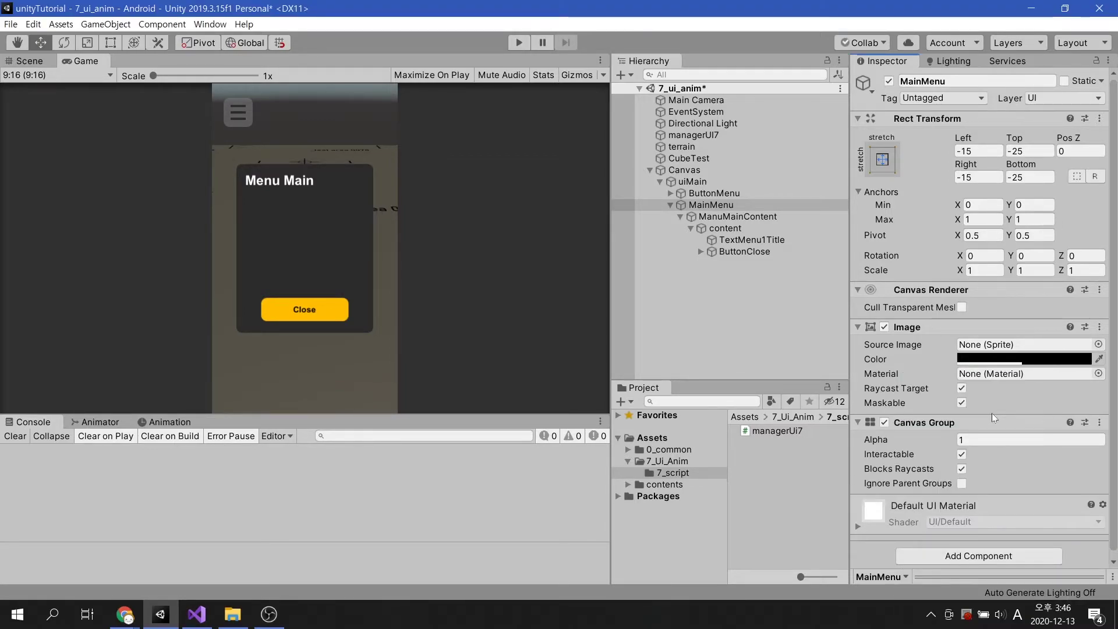
mouse_move(945, 439)
mouse_down()
mouse_move(922, 443)
mouse_move(953, 446)
mouse_up()
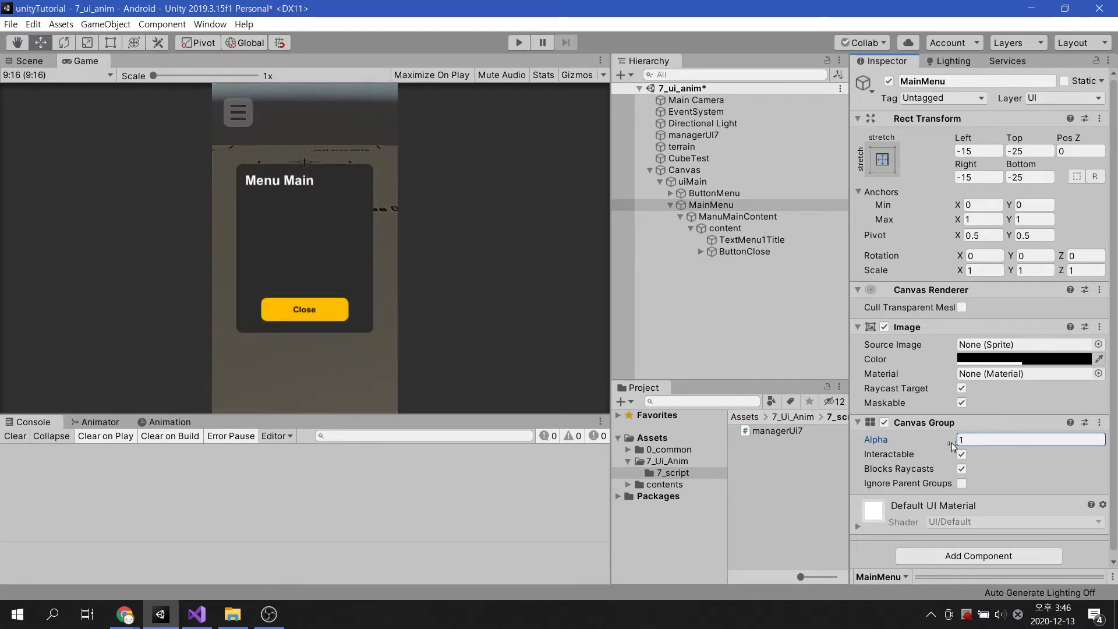
Add an Animator component to the MainMenu object.
click(926, 557)
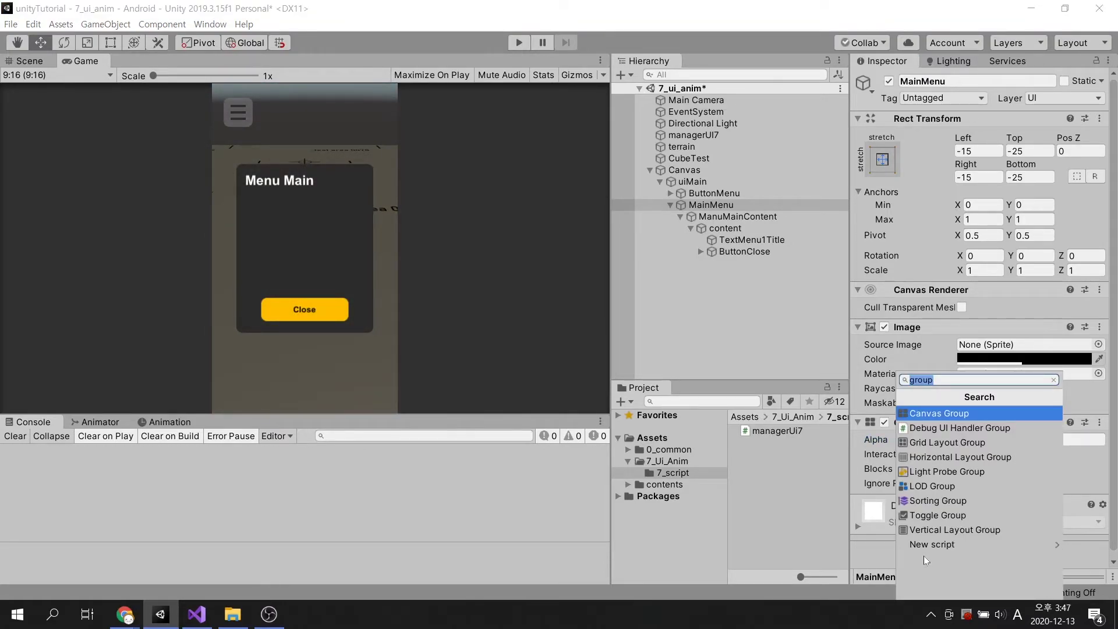
text(anima)
key(Down)
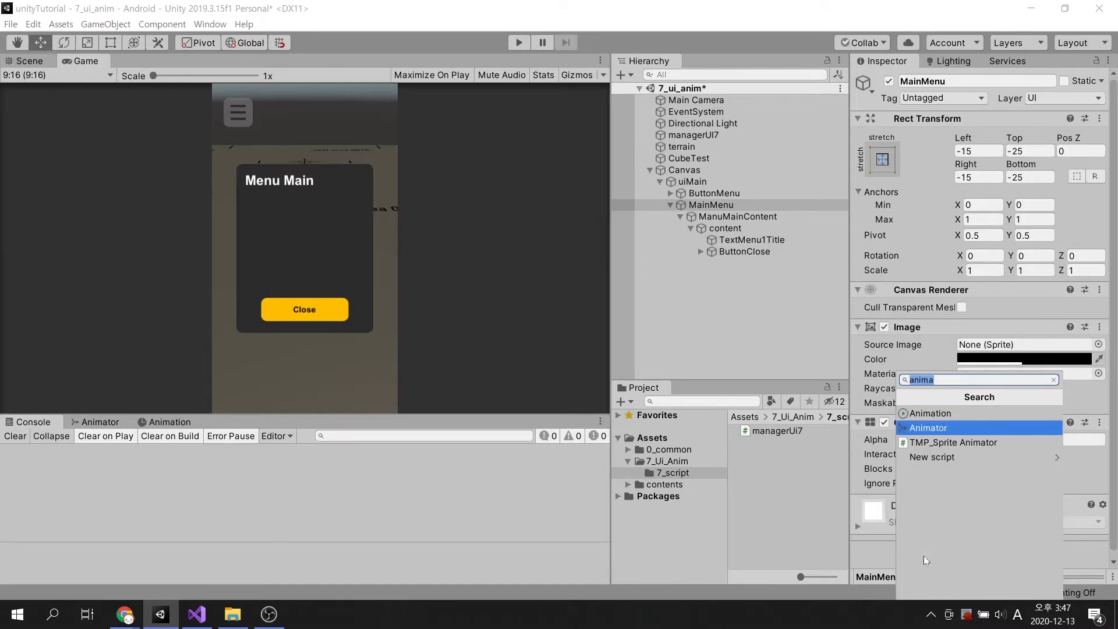
key(Return)
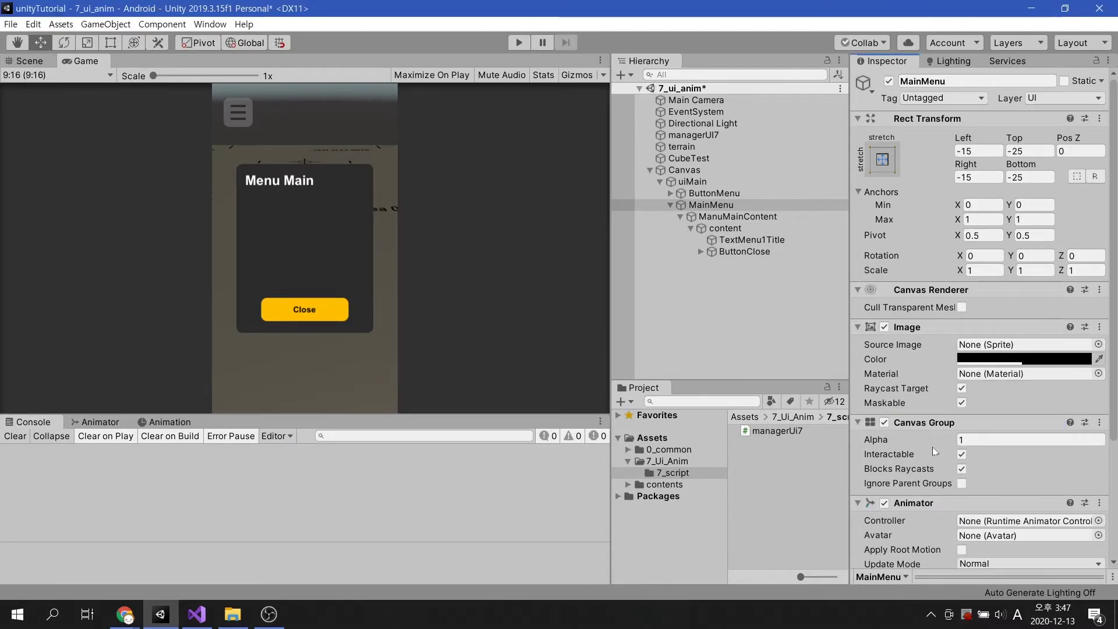
scroll(932, 446, down, 3)
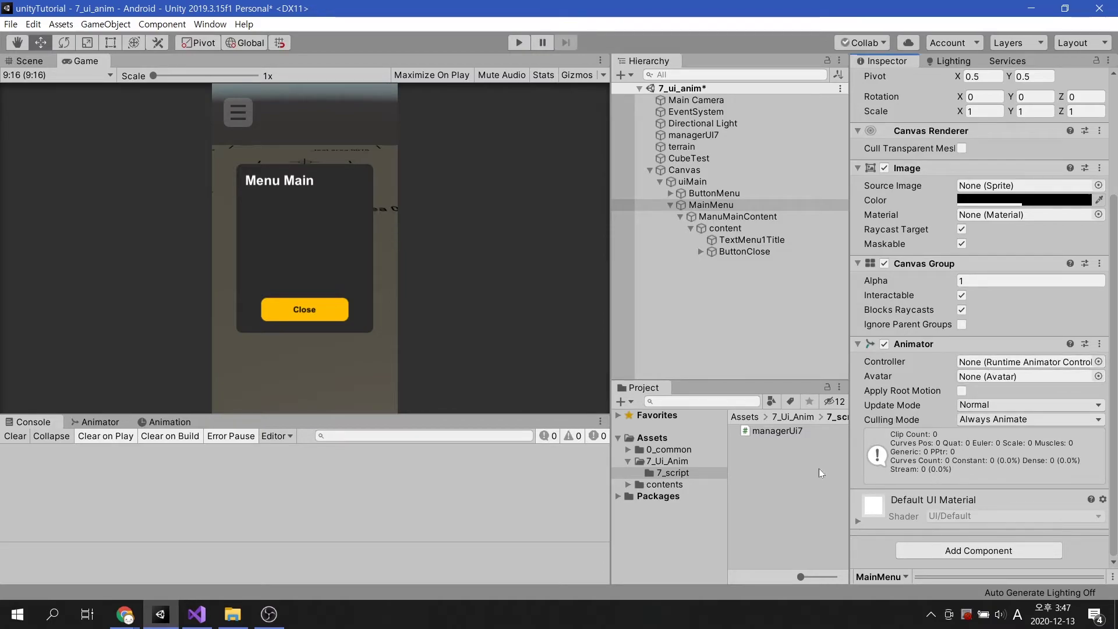
Create an Animator Controller named animControlUIfade in the 7_script folder.
right_click(752, 471)
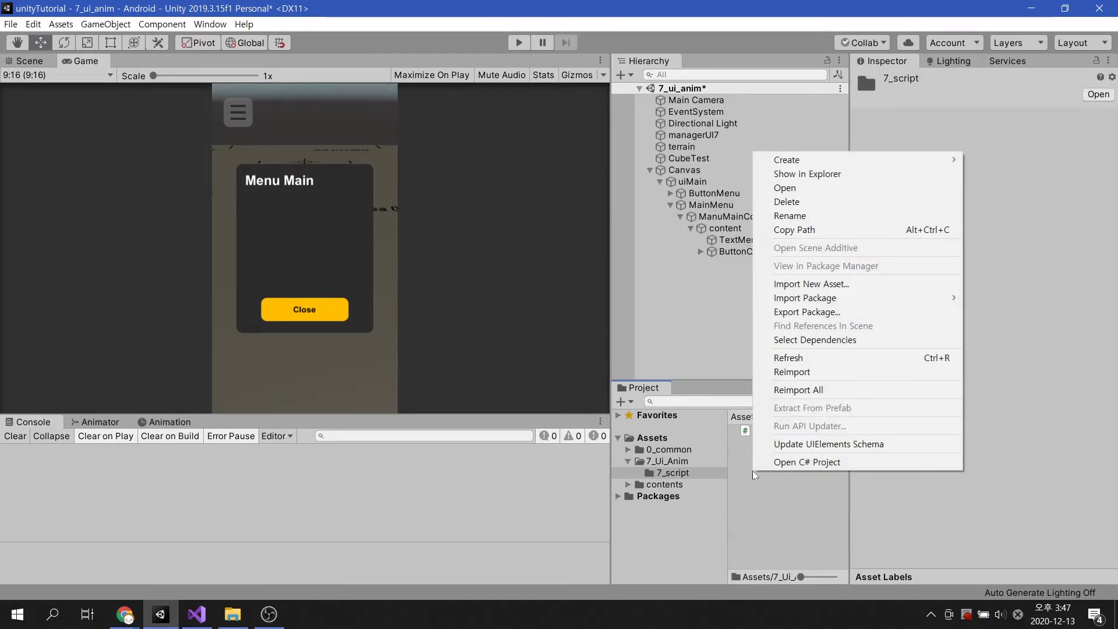
mouse_move(808, 165)
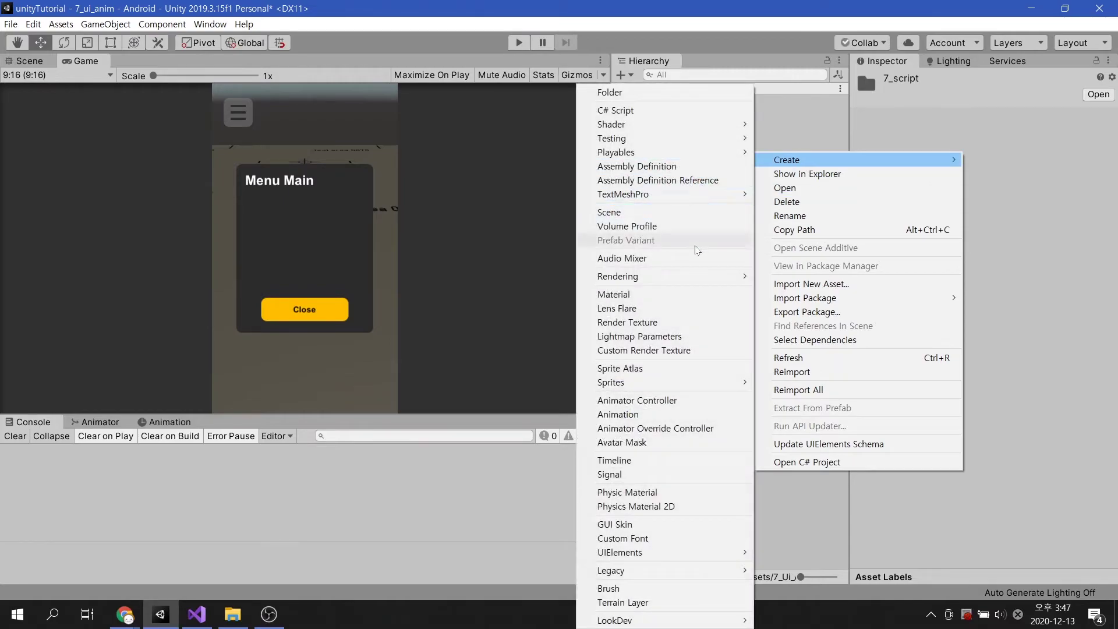
click(686, 399)
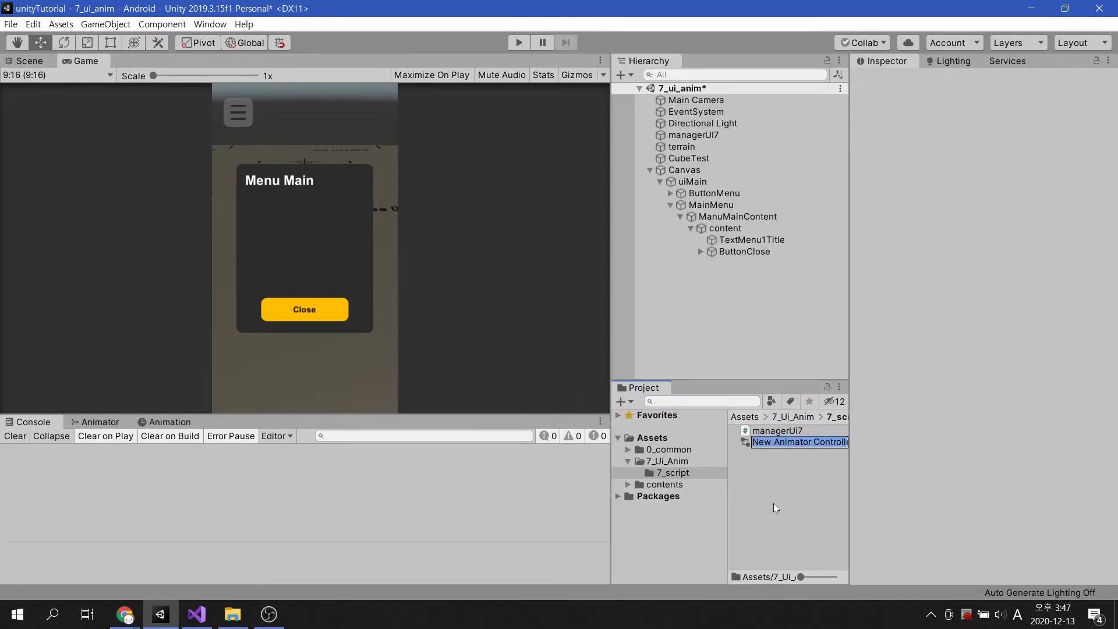
text(animControl)
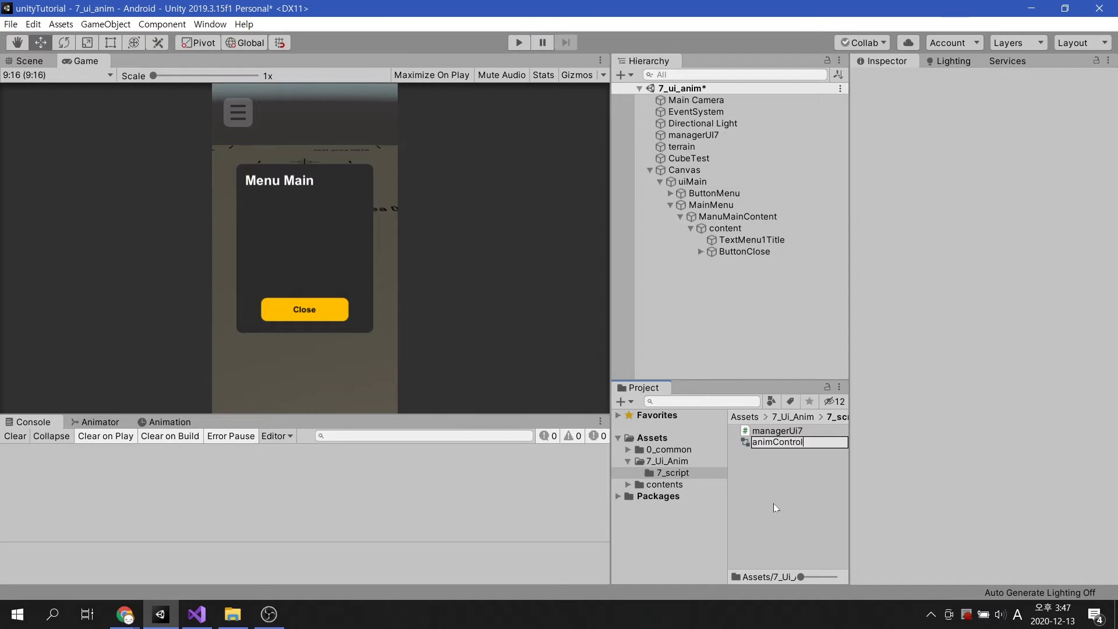
text(fade)
key(Return)
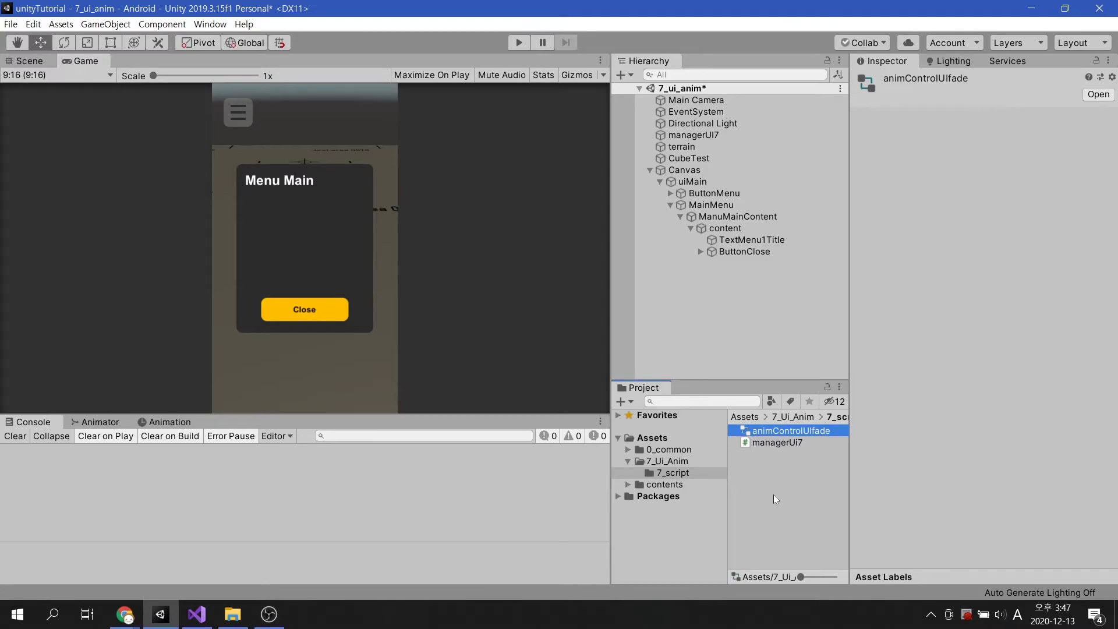
Assign animControlUIfade as the controller of MainMenu's Animator and move the Exit state directly below Entry in its graph.
click(717, 205)
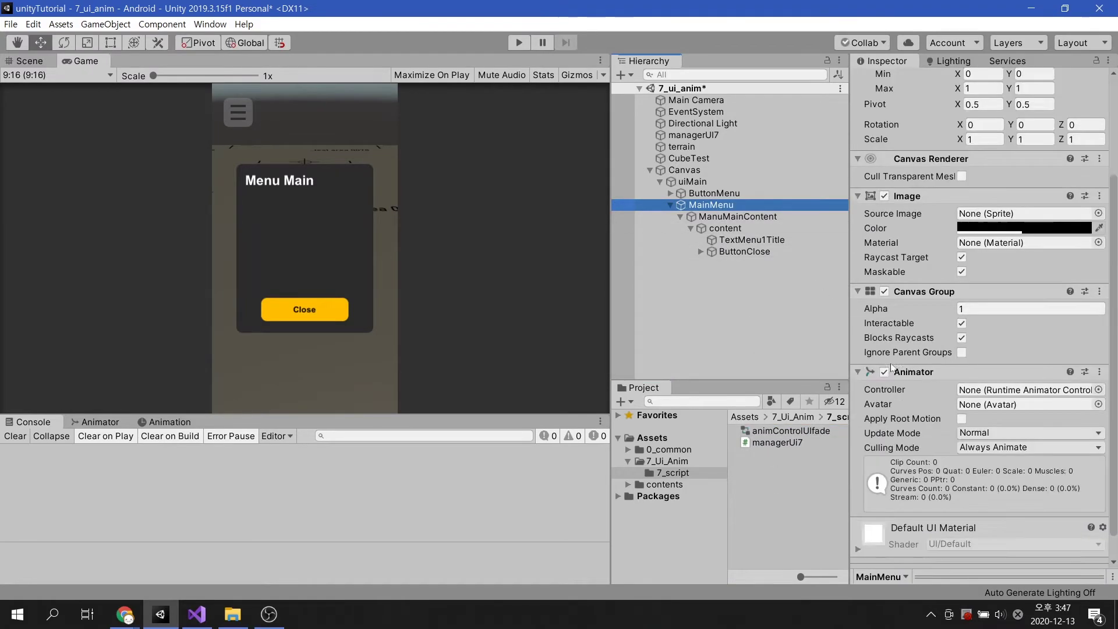
scroll(893, 367, down, 2)
drag(799, 428, 1025, 362)
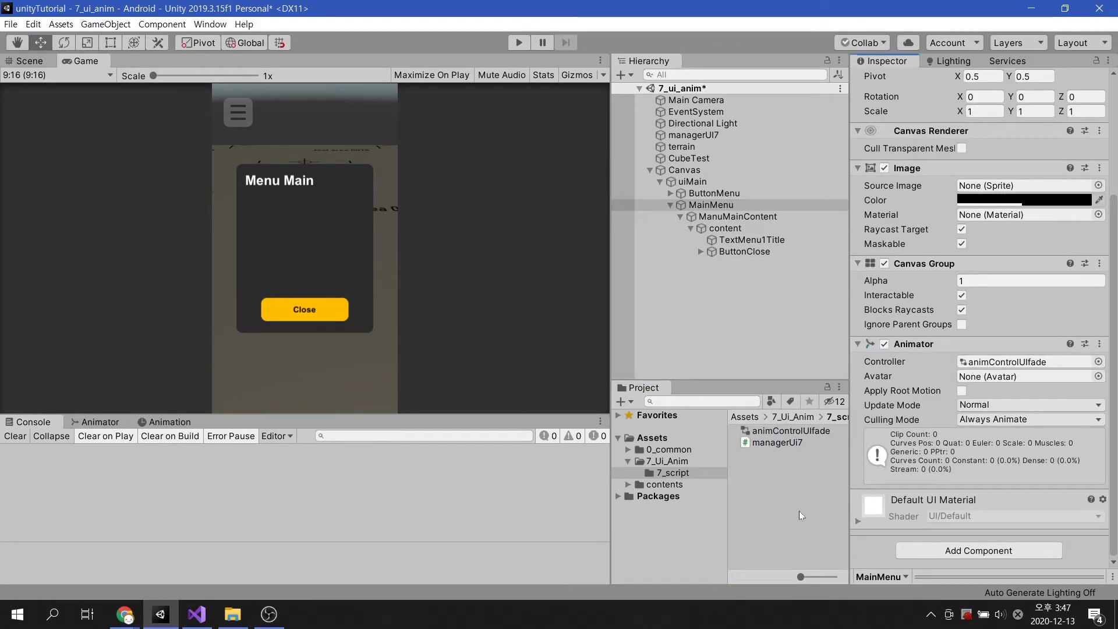
click(96, 422)
drag(564, 523, 284, 546)
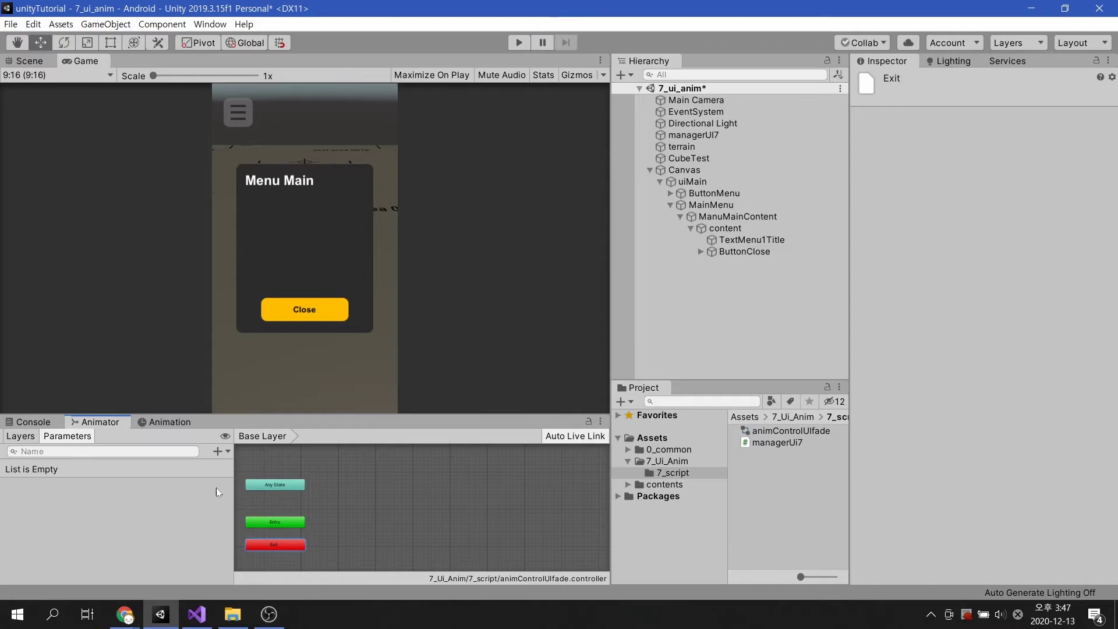
Create an animation clip for MainMenu named animUiFadeIn in the 7_script folder.
click(168, 423)
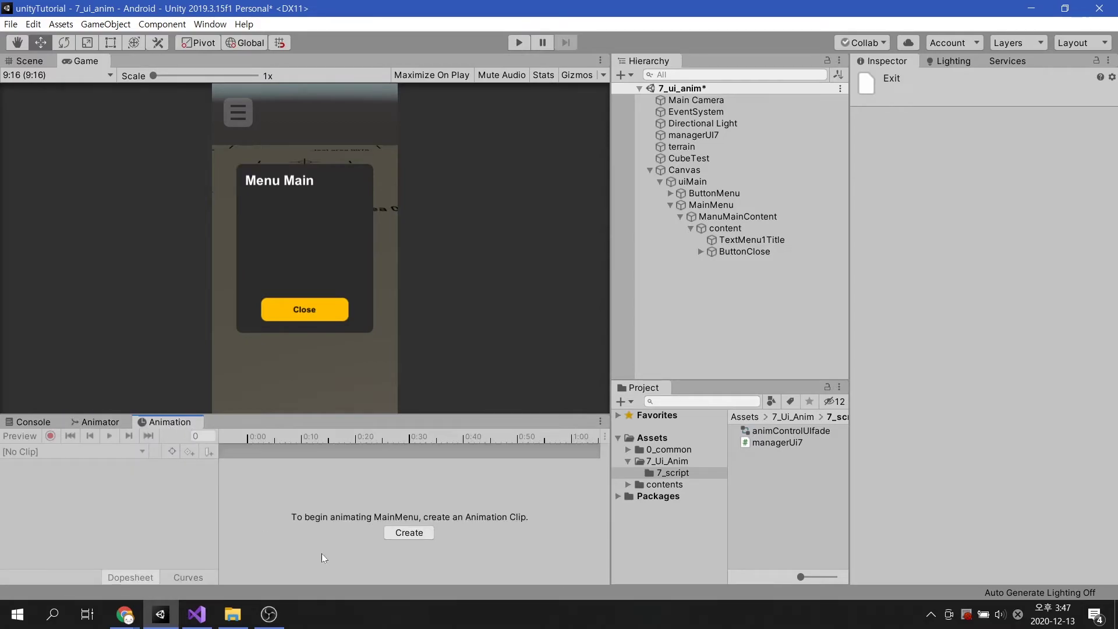
click(409, 534)
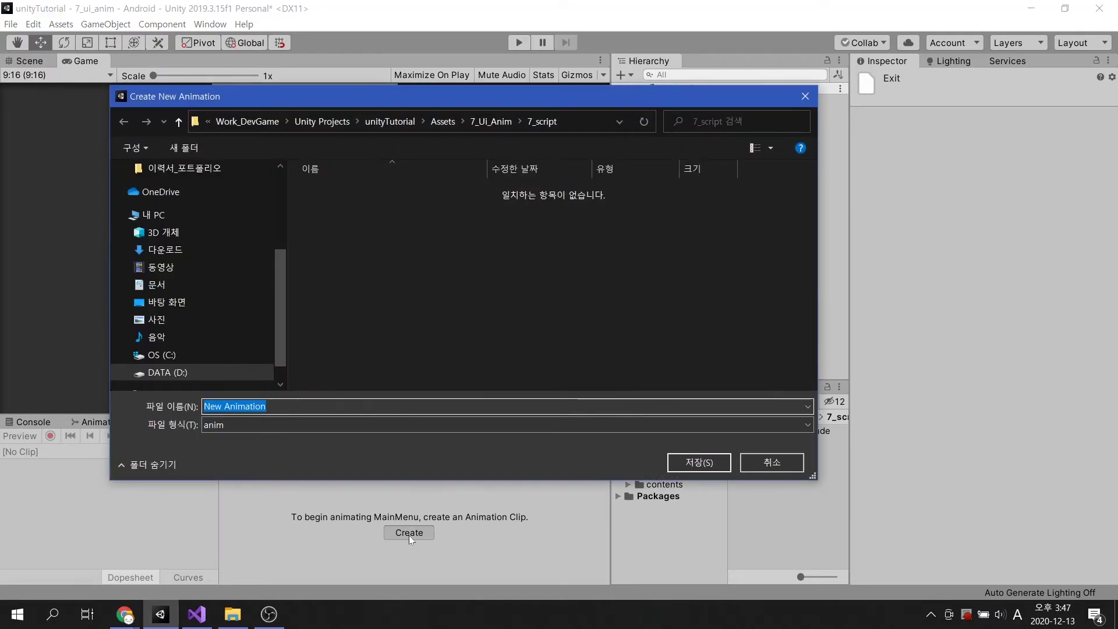
text(anim)
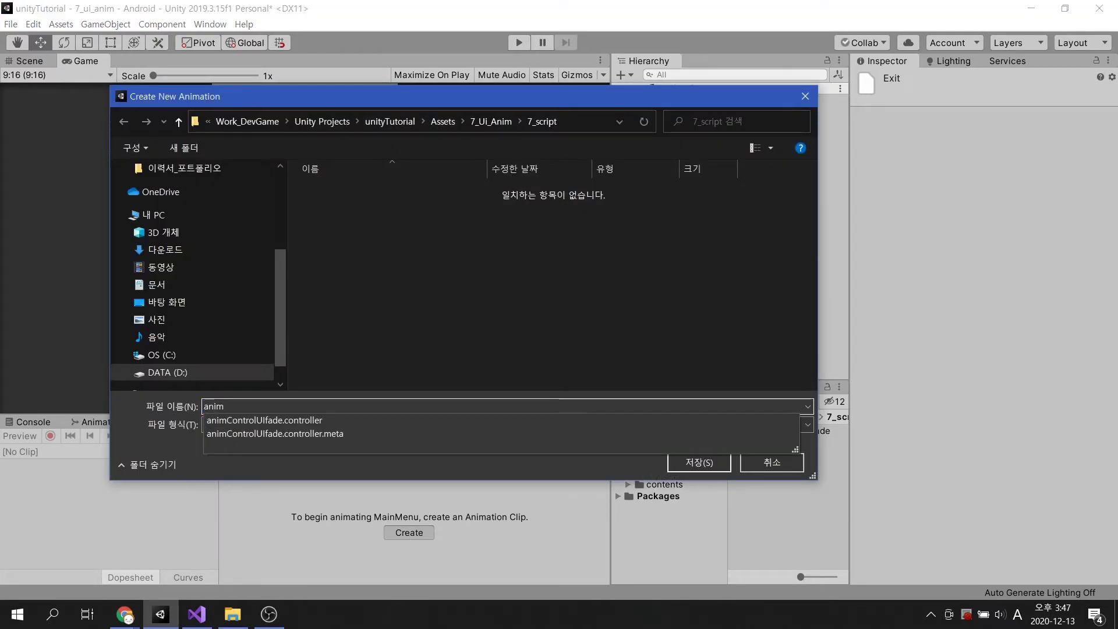
text(UiFadeIn)
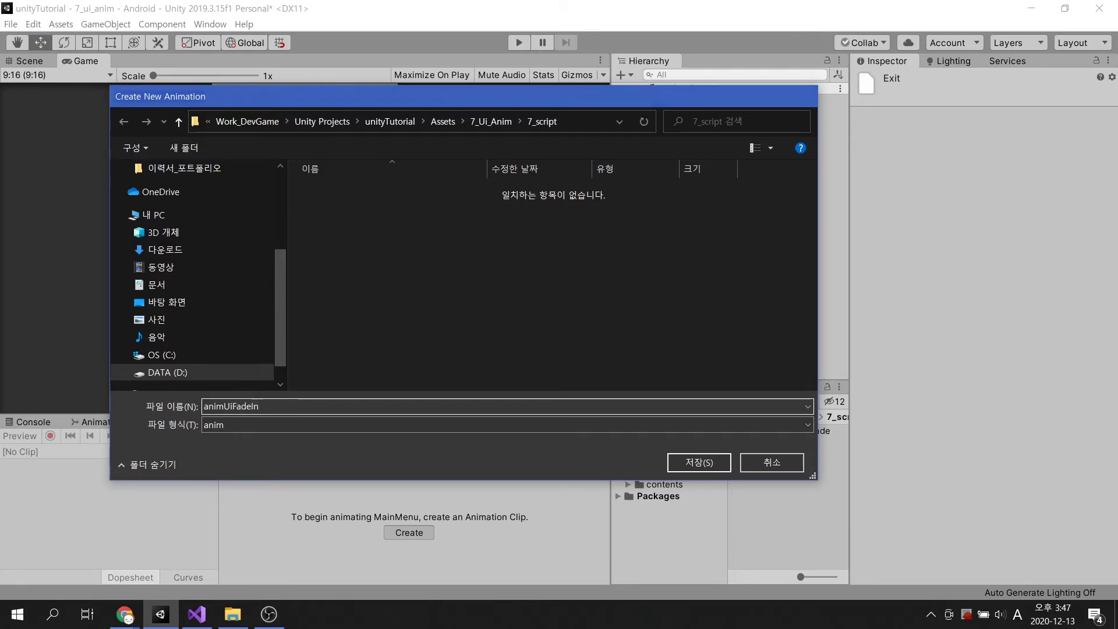
key(Return)
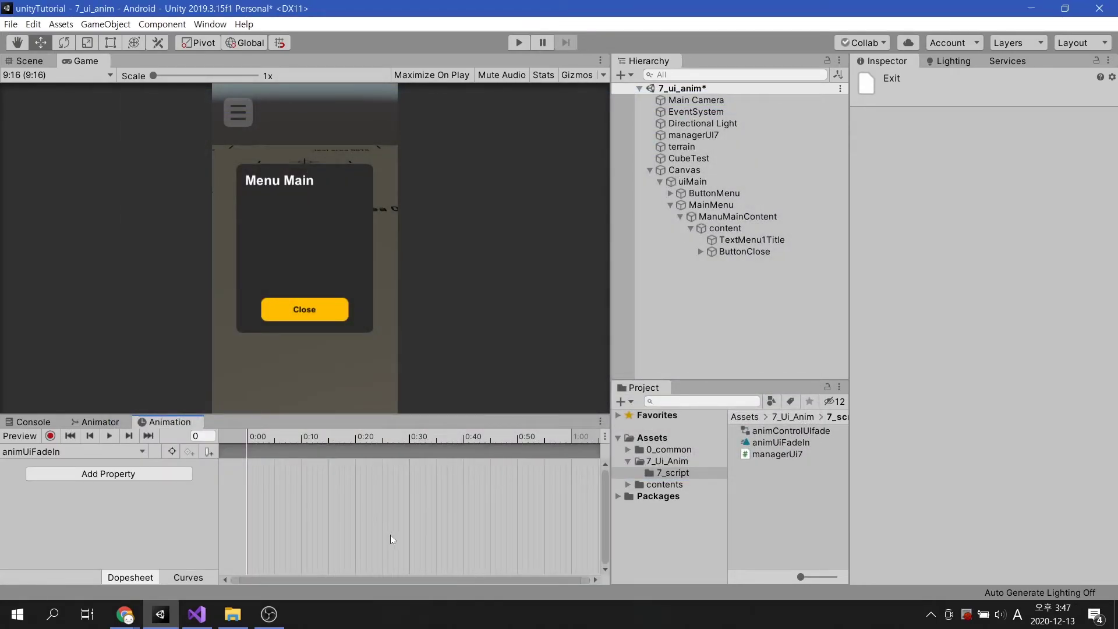
Add the Canvas Group Alpha property to the animUiFadeIn clip and move its end keyframe to 0:30.
click(180, 473)
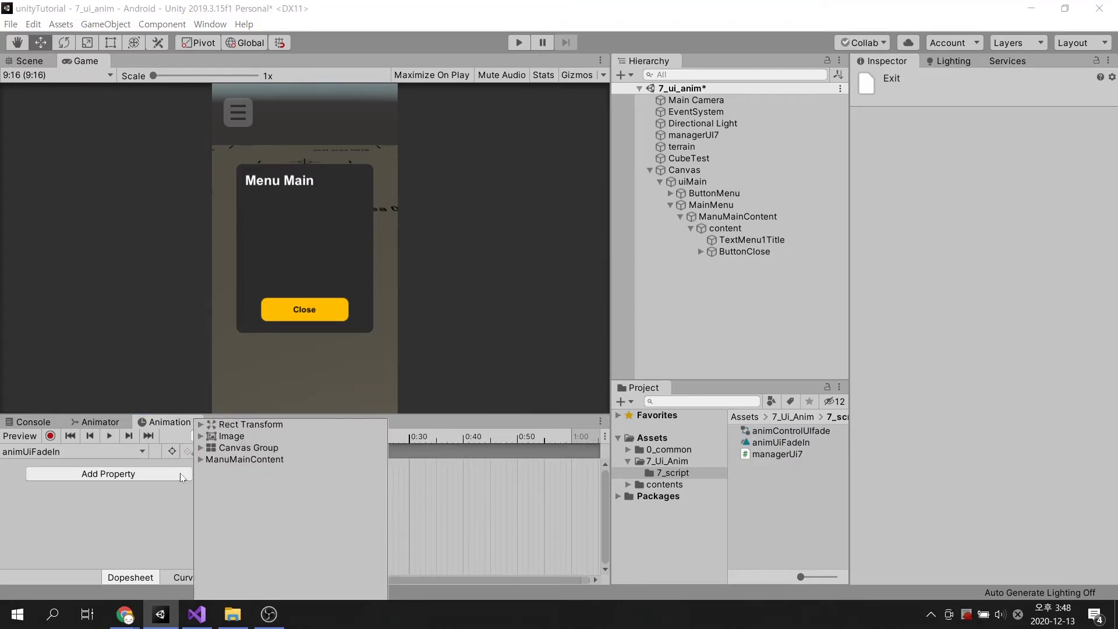
click(200, 448)
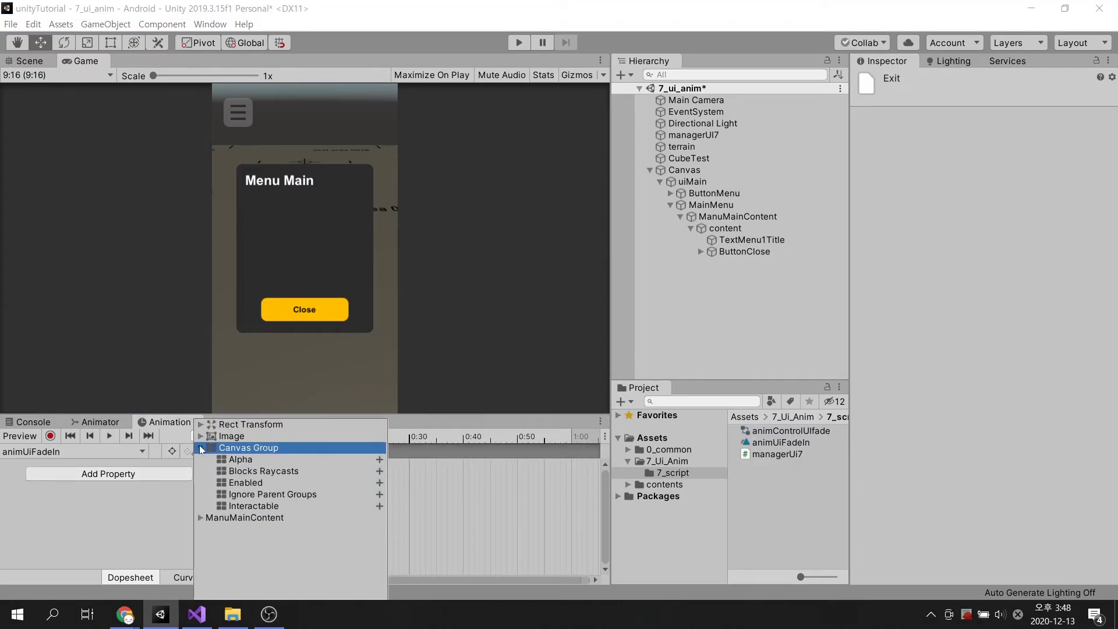
click(377, 459)
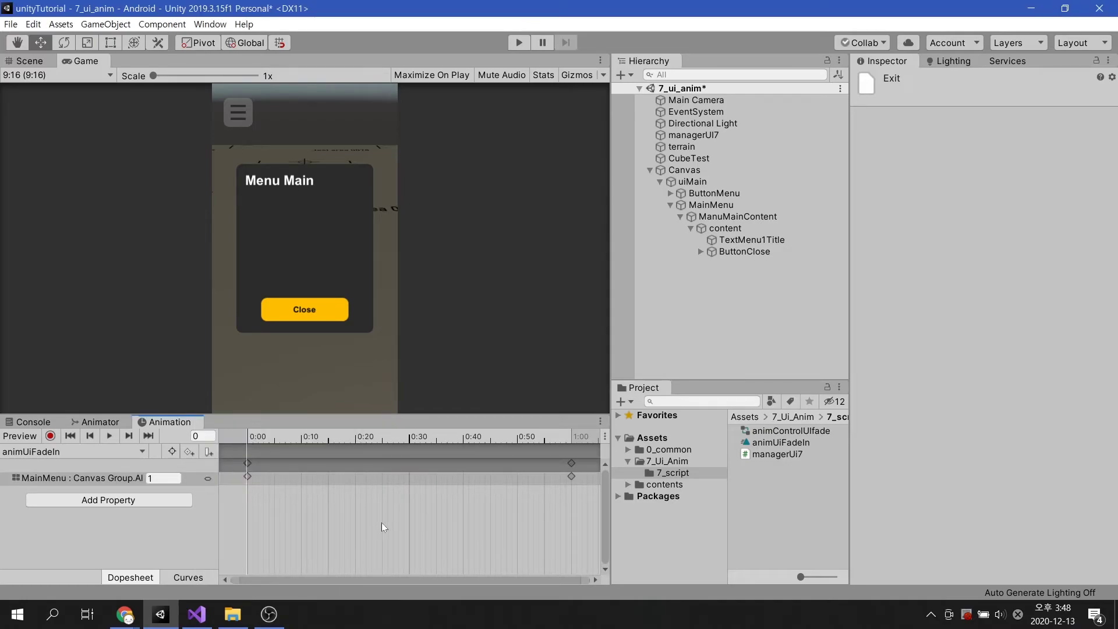
drag(572, 463, 403, 469)
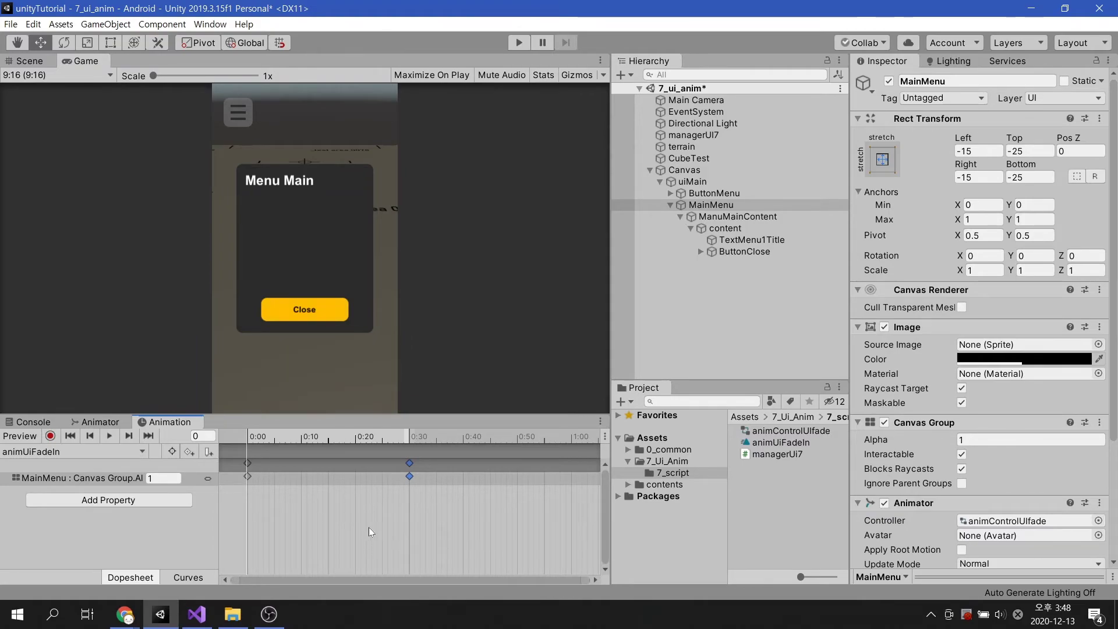
Set the Canvas Group Alpha to 0 on the animUiFadeIn clip's first keyframe at 0:00.
click(250, 437)
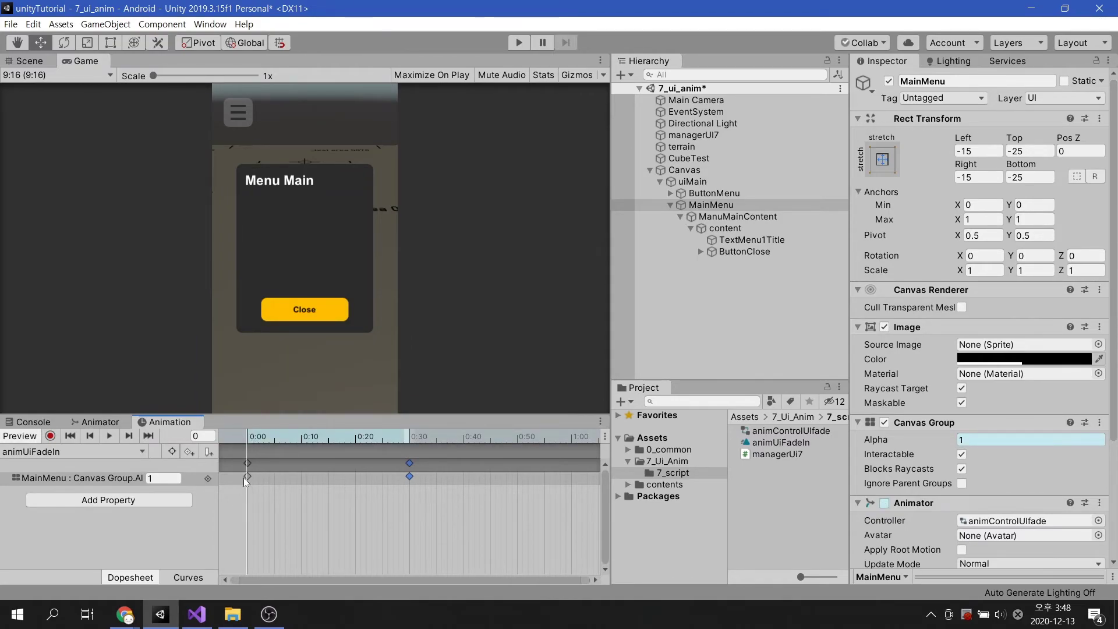
click(247, 476)
click(163, 478)
text(0)
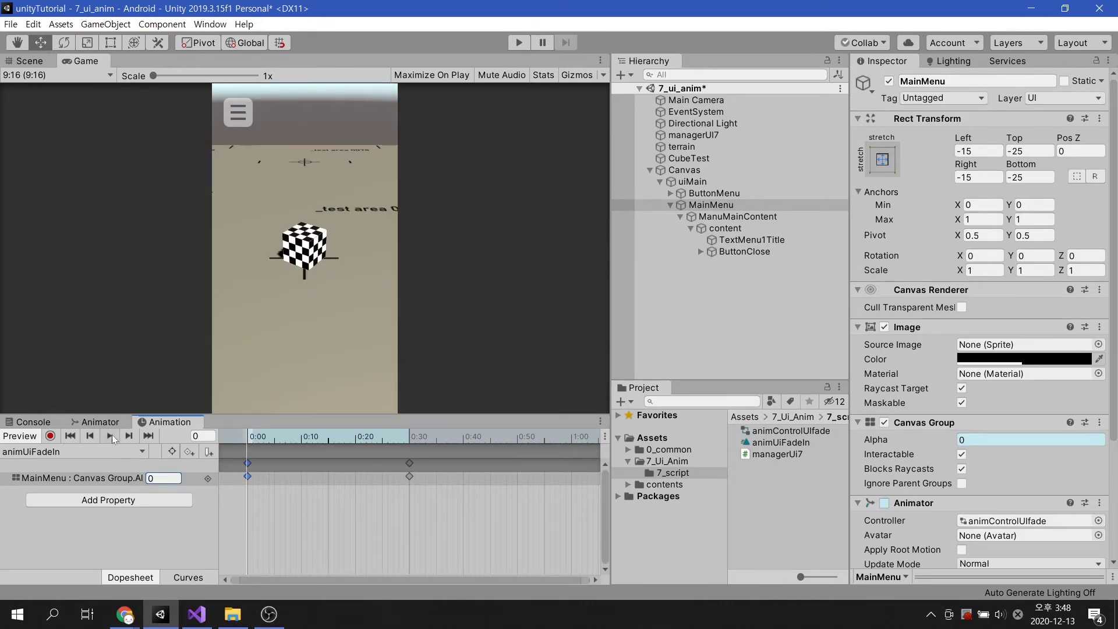
Move the animUiFadeIn state in the Animator graph to the right of the Any State and Entry nodes.
click(98, 421)
drag(327, 480, 363, 499)
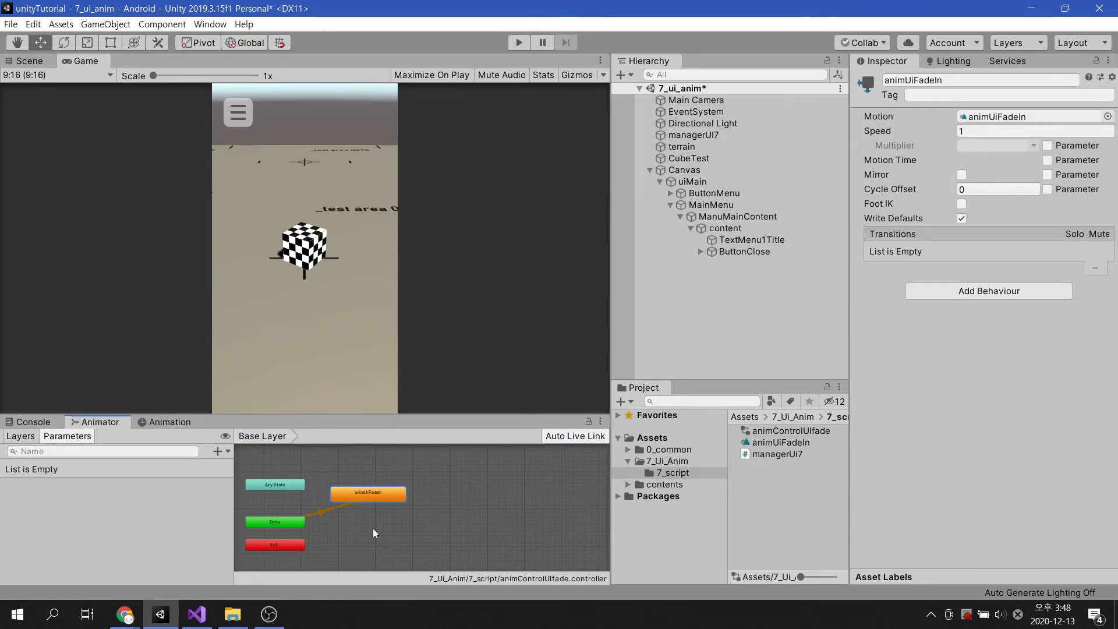
click(168, 422)
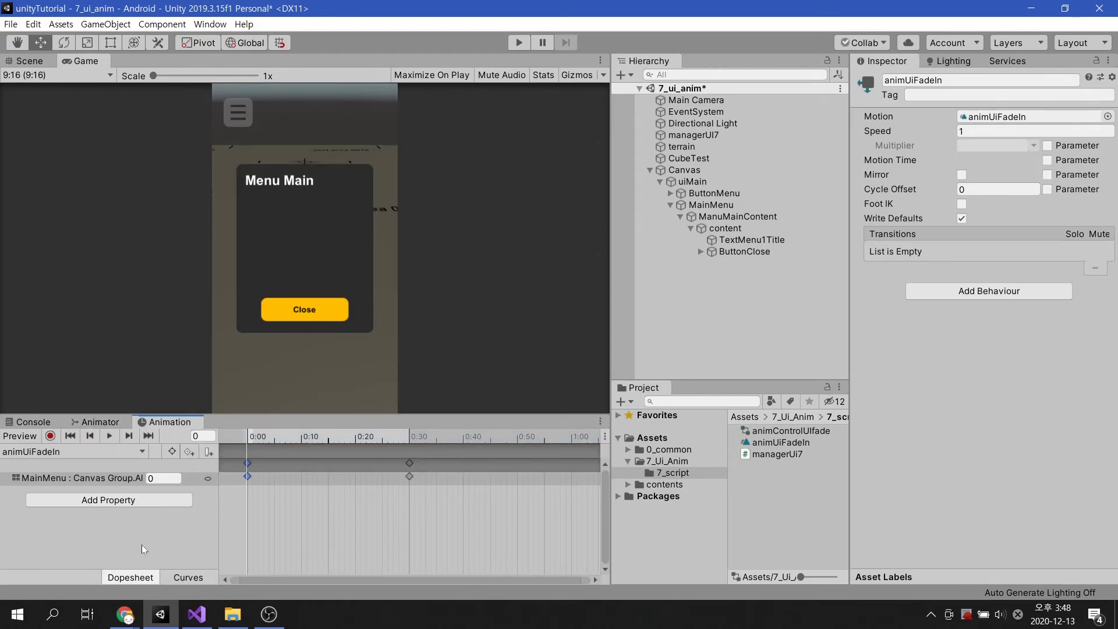
Turn off Loop Time for the animUiFadeIn clip in the 7_script folder.
click(784, 444)
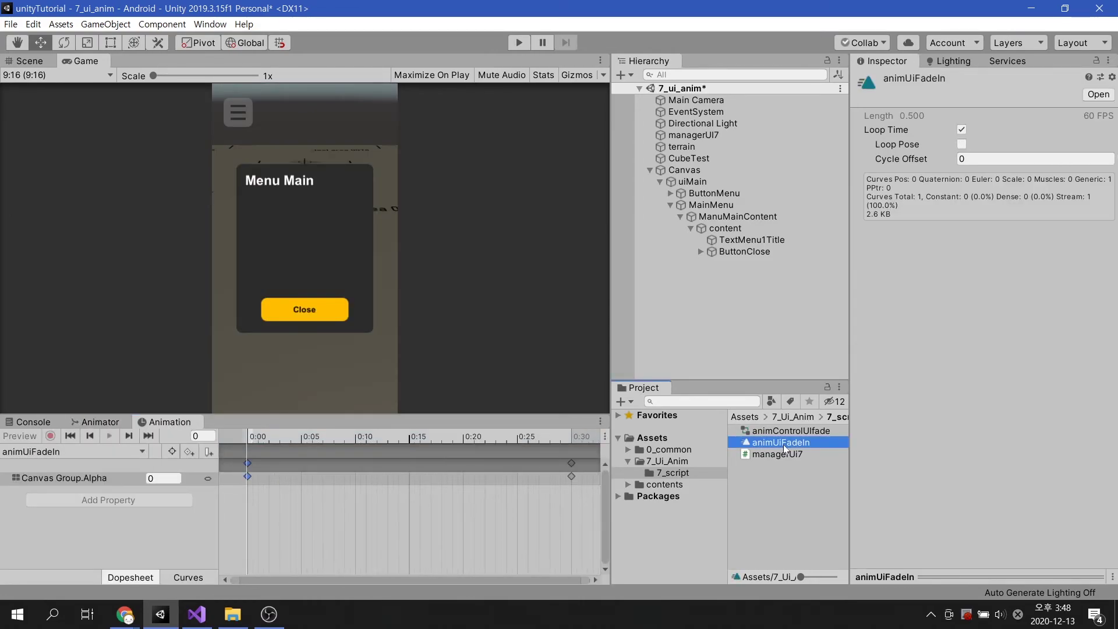
click(962, 129)
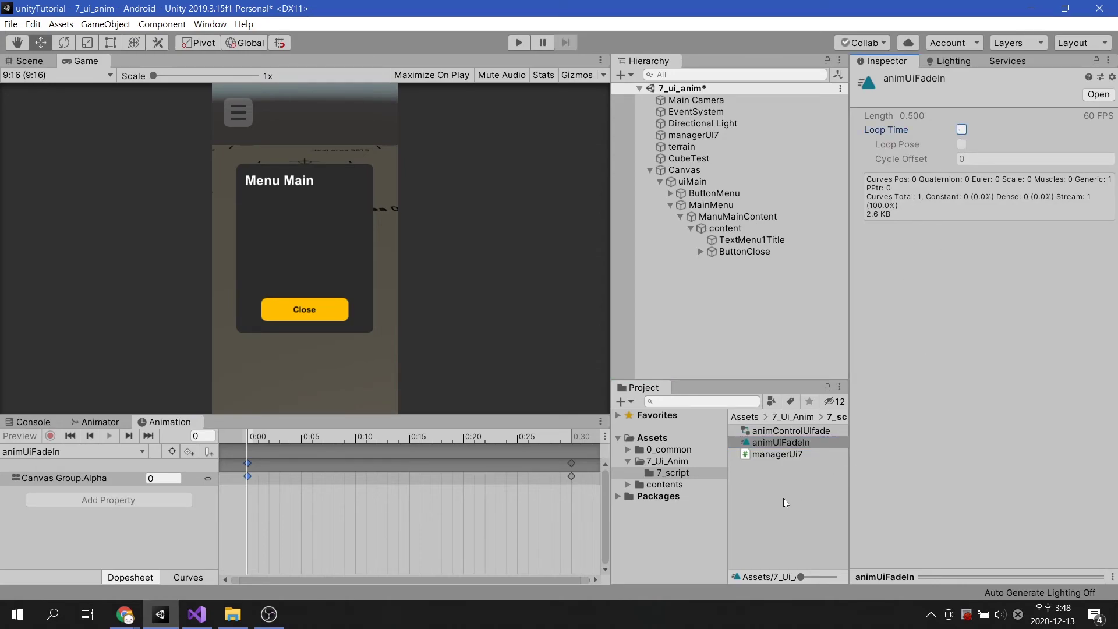
click(759, 482)
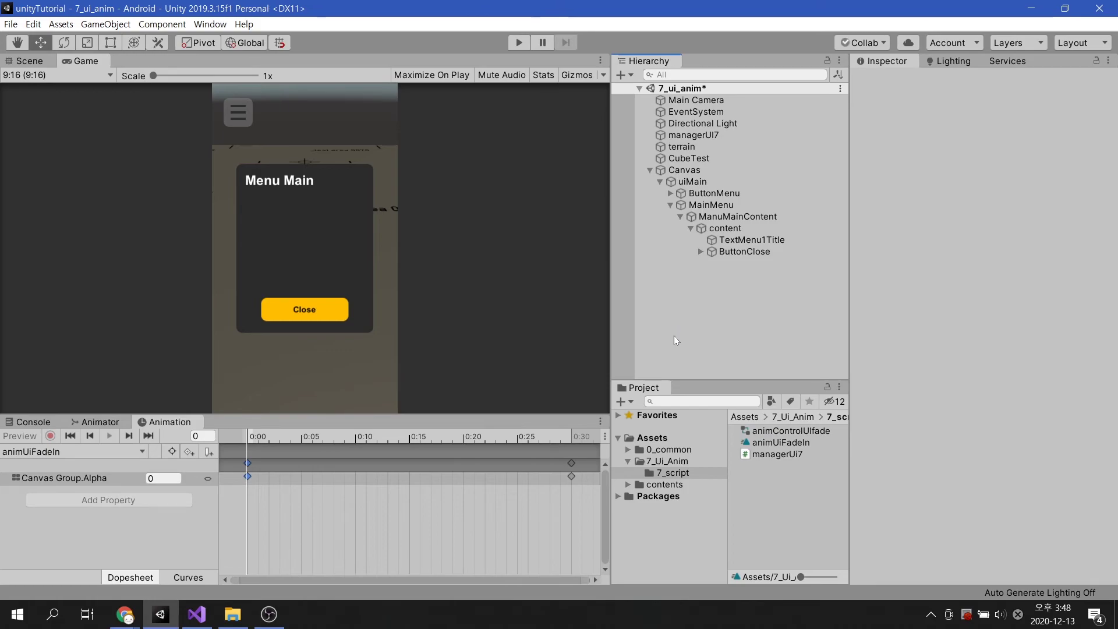
Test the fade-in in Play mode by opening and closing the Menu Main popup three times, and end Play mode.
click(515, 43)
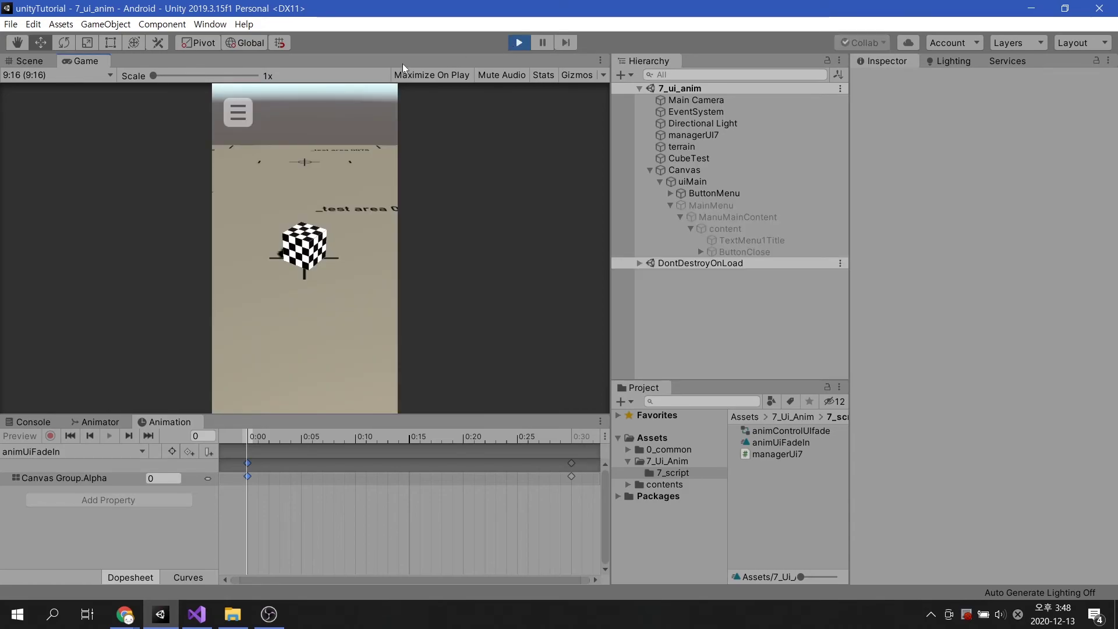
click(237, 120)
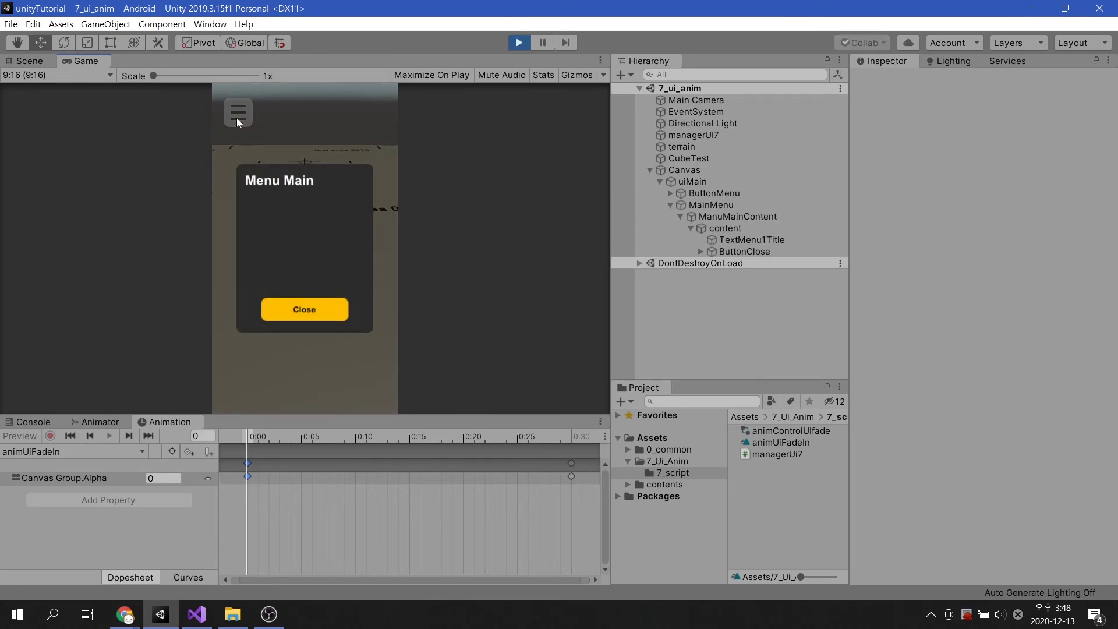
click(302, 318)
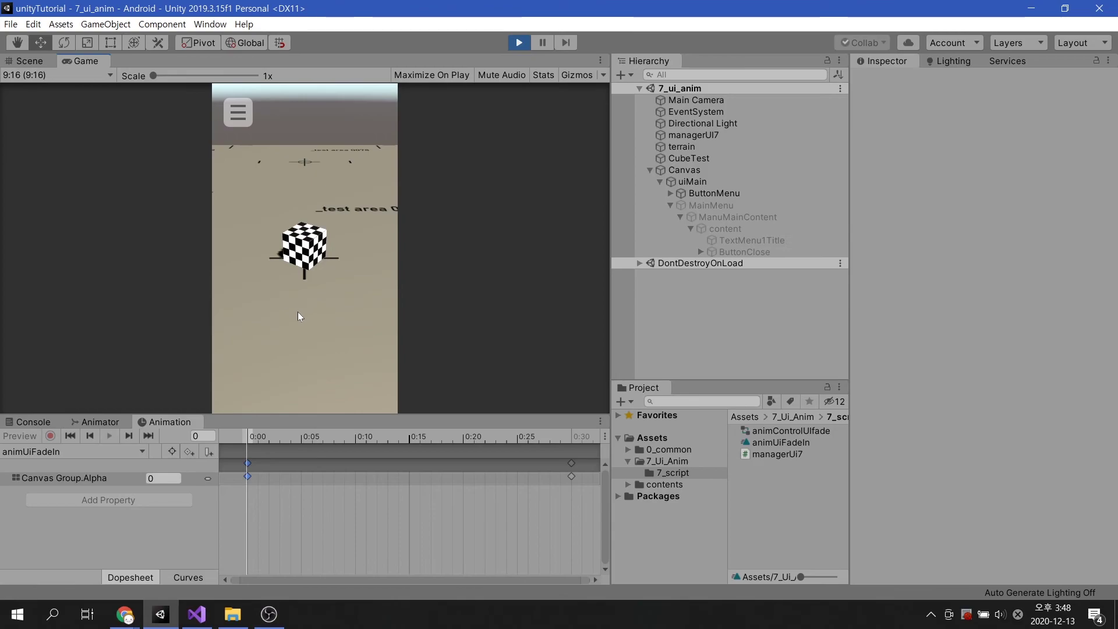
click(246, 114)
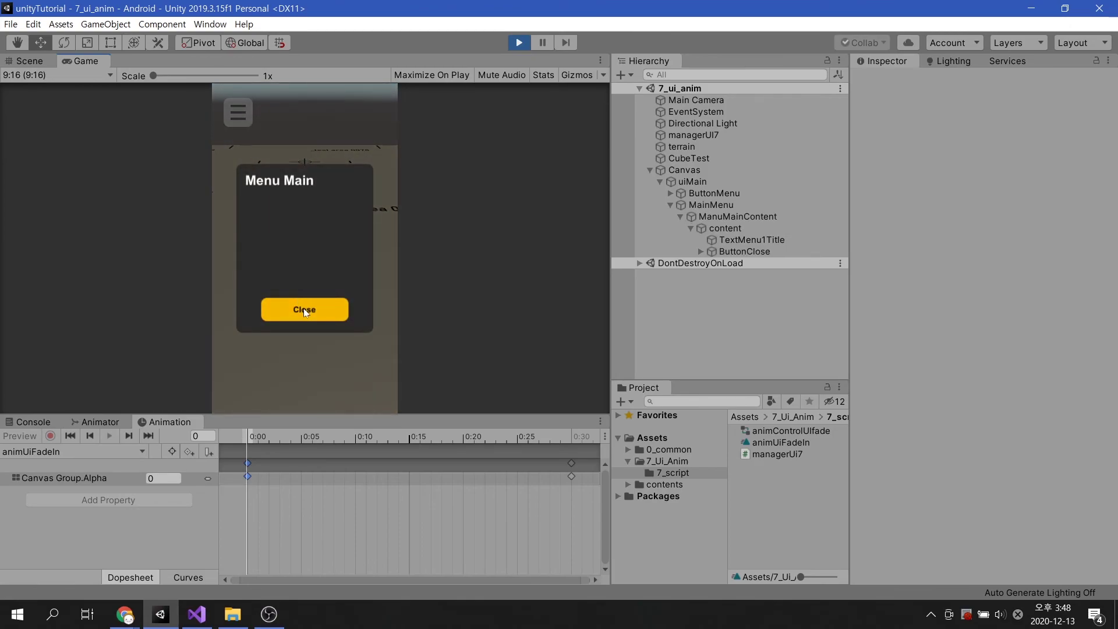
click(305, 311)
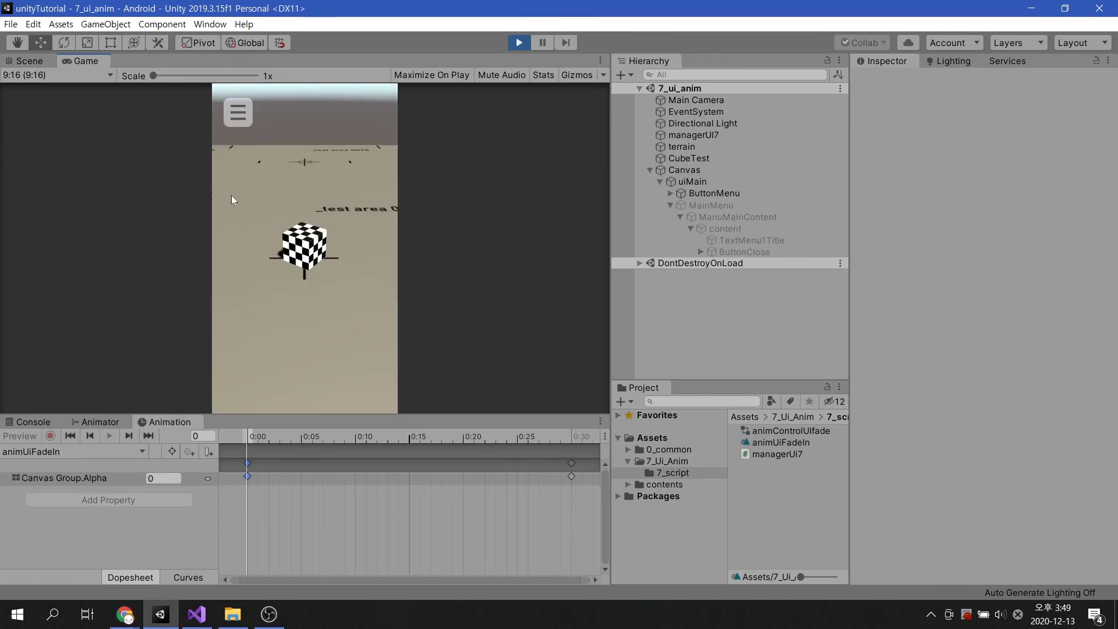
click(229, 113)
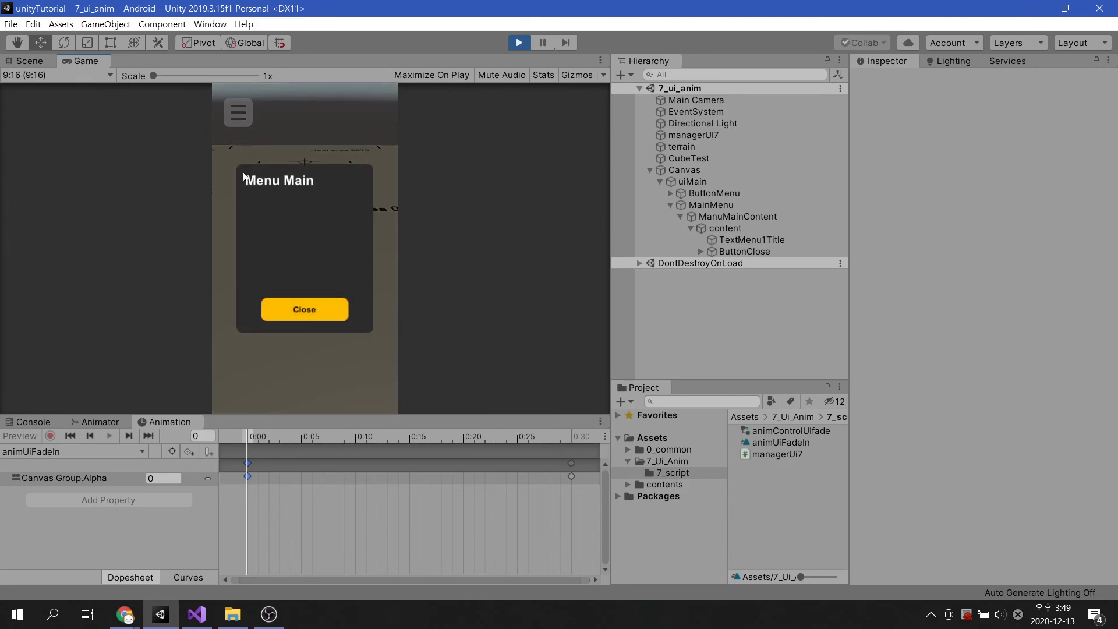
click(294, 306)
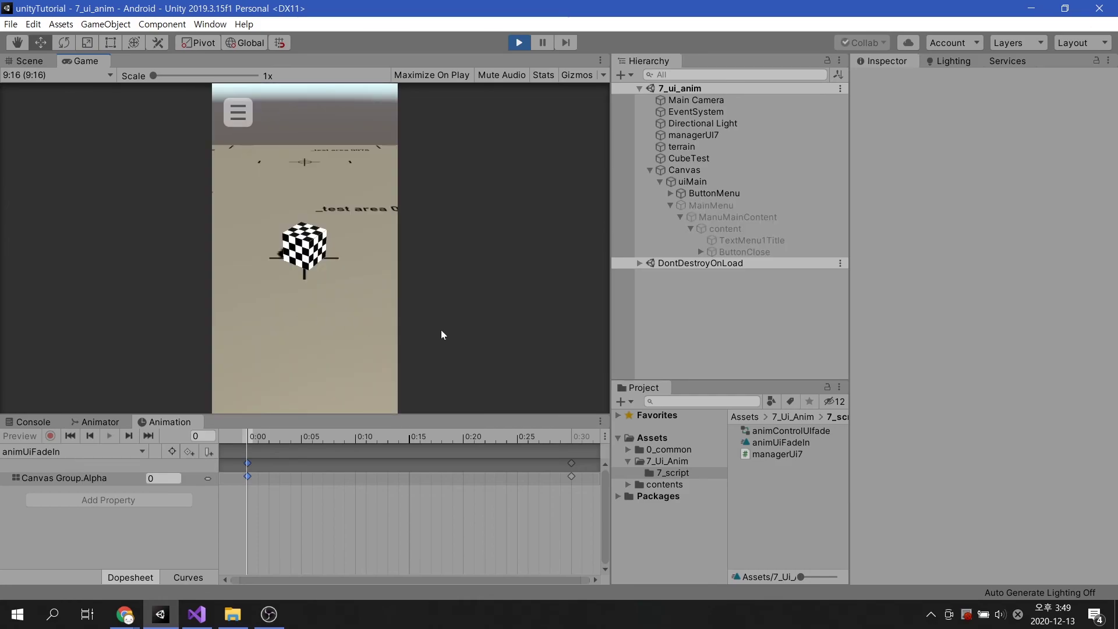
click(519, 42)
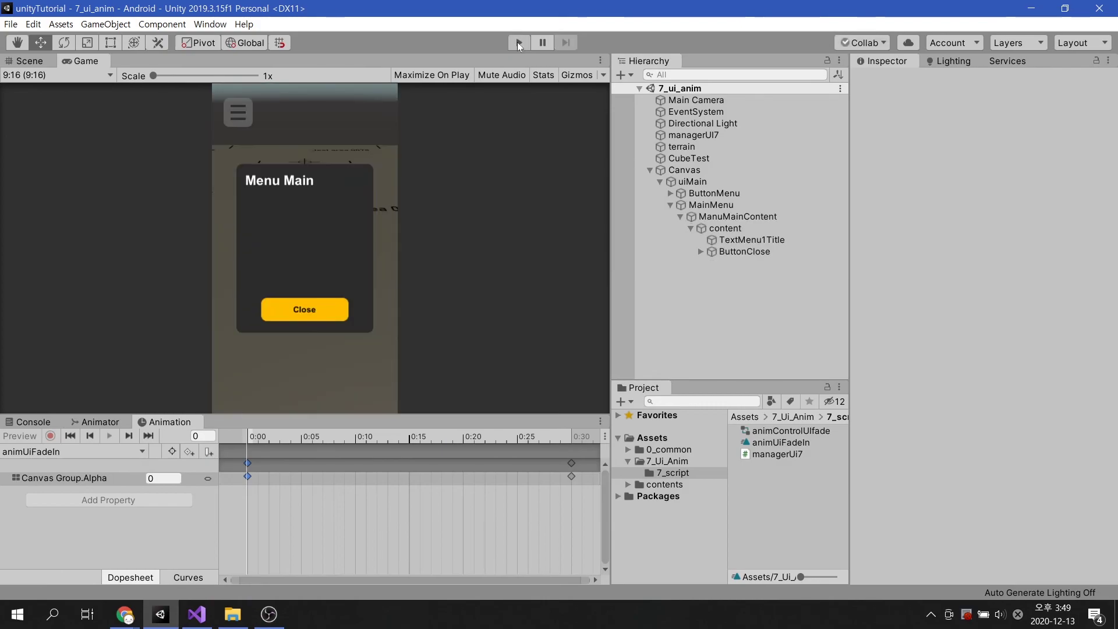